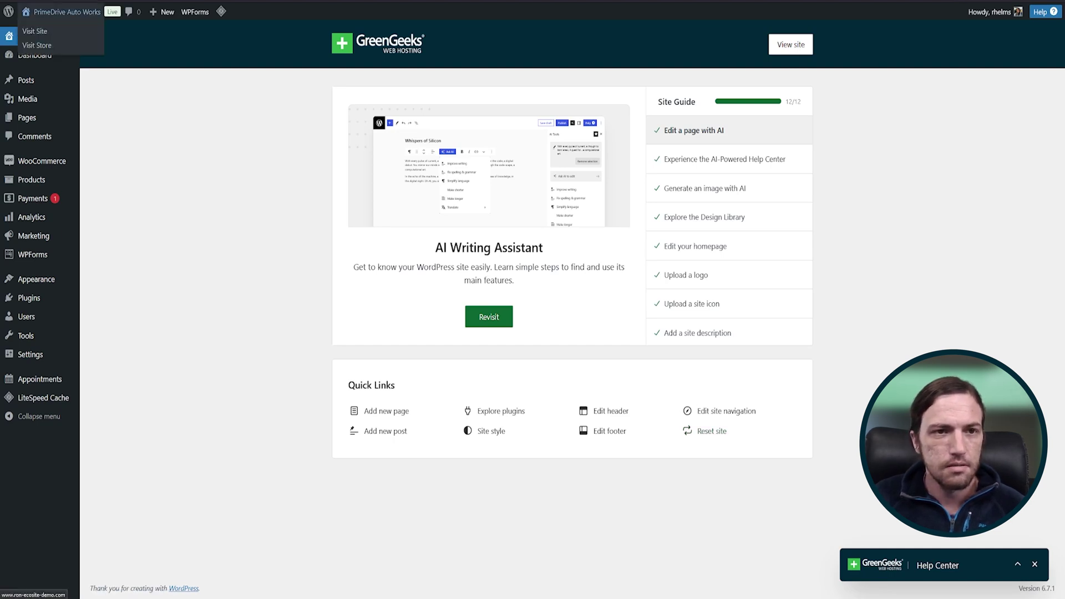
- View the live About page from the site's list of pages, review its sections, and open it for editing
click(26, 118)
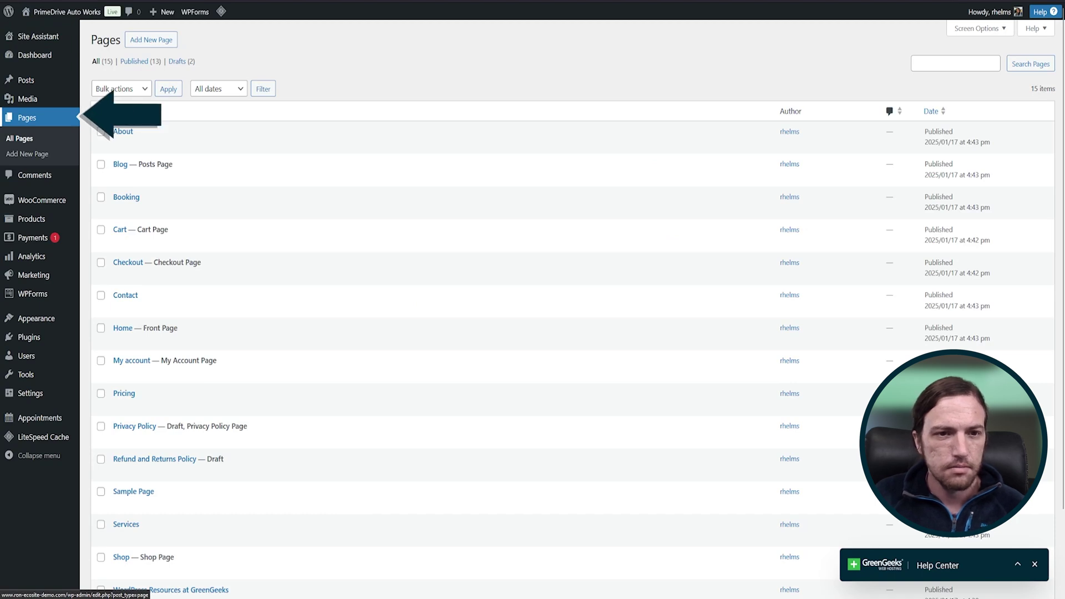
click(190, 144)
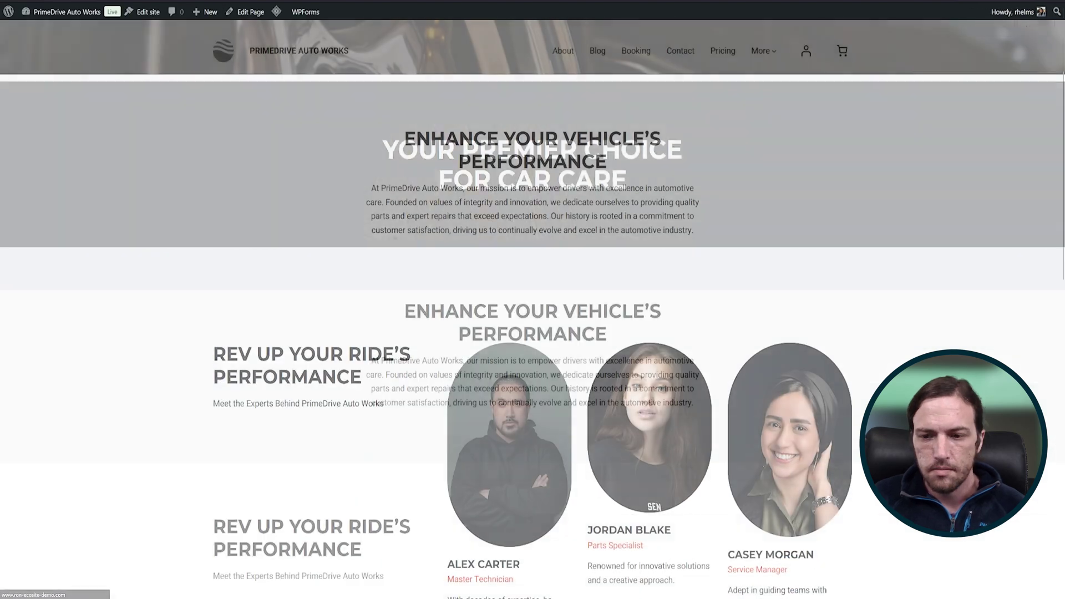
scroll(533, 311, down, 4)
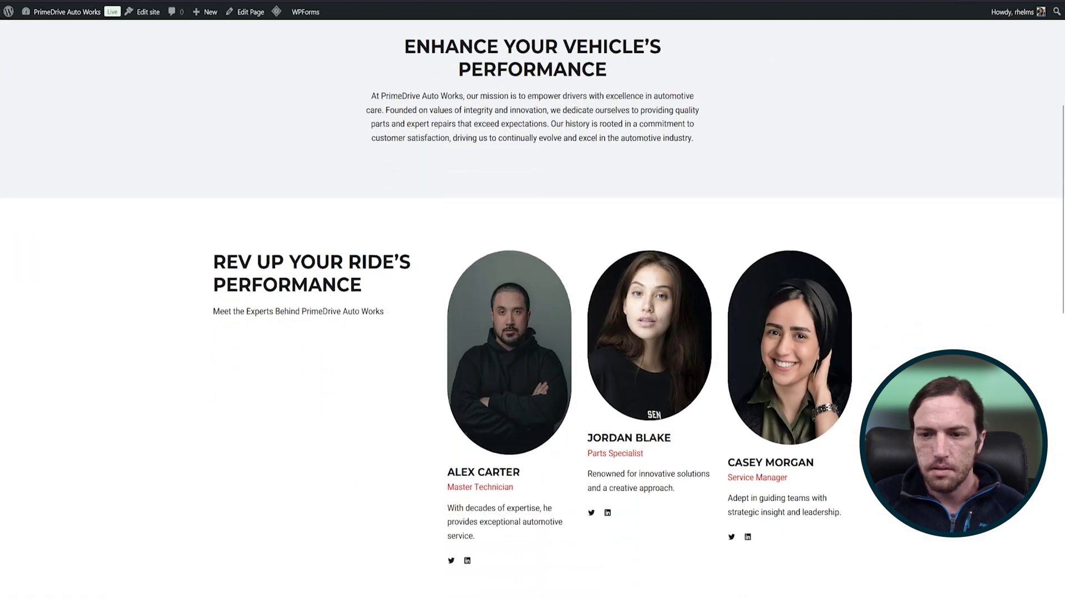
scroll(532, 311, down, 10)
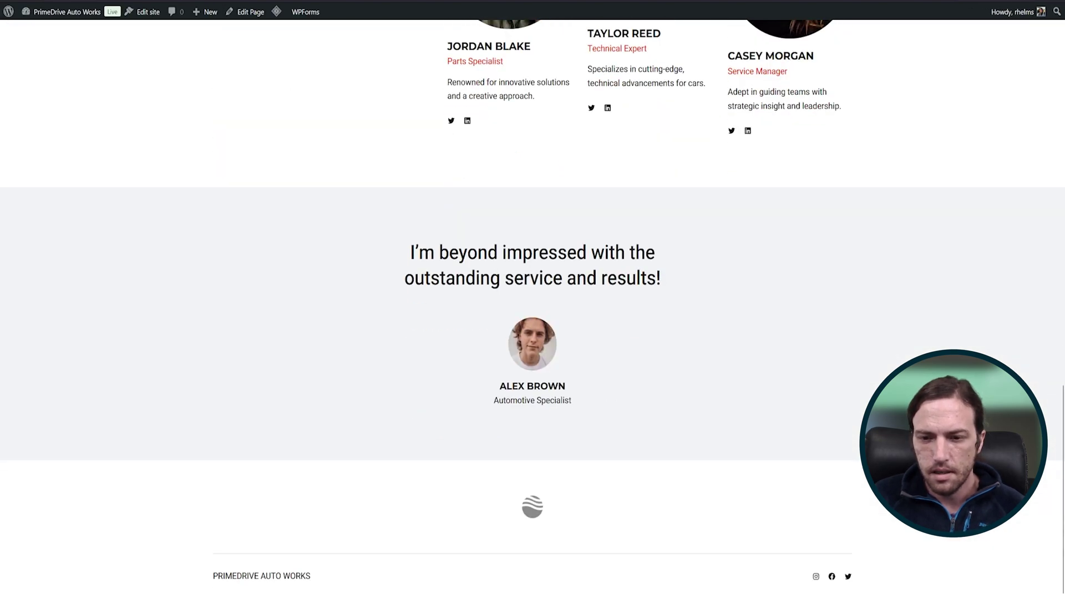
scroll(532, 310, up, 15)
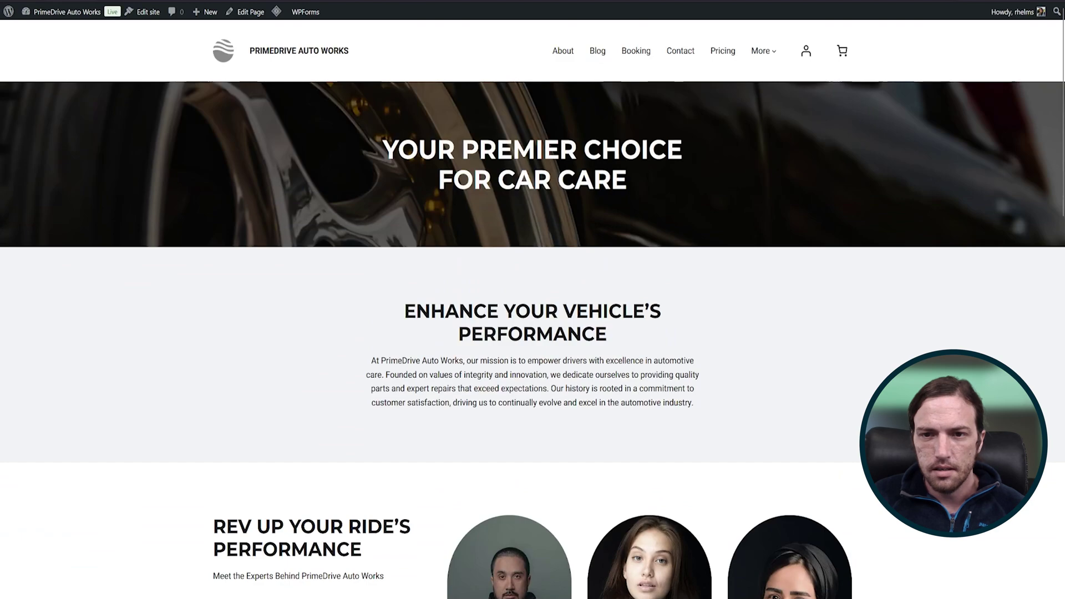
scroll(533, 311, down, 10)
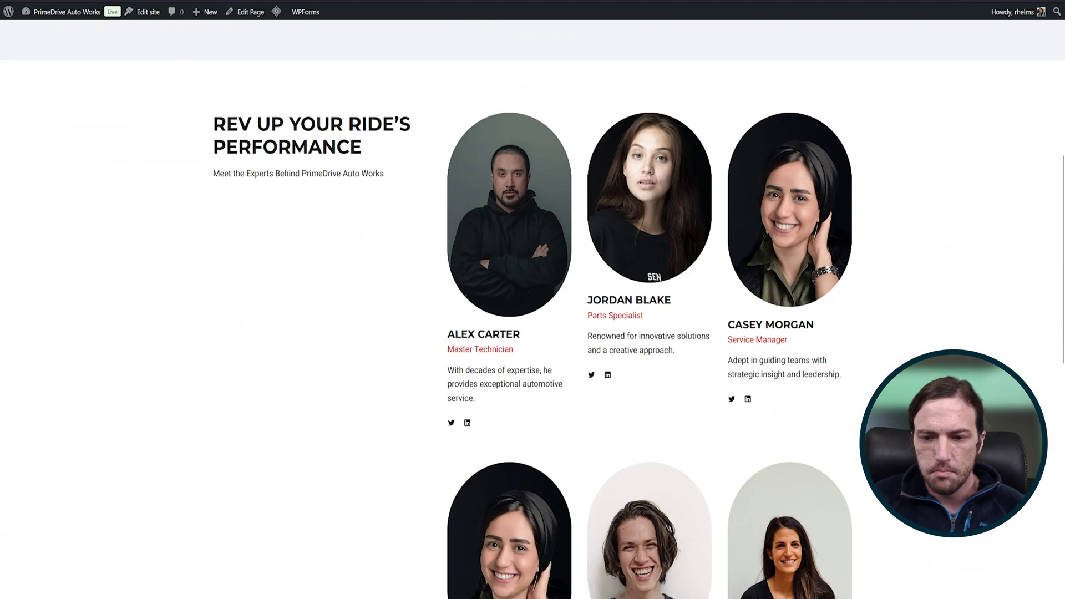
scroll(533, 311, up, 10)
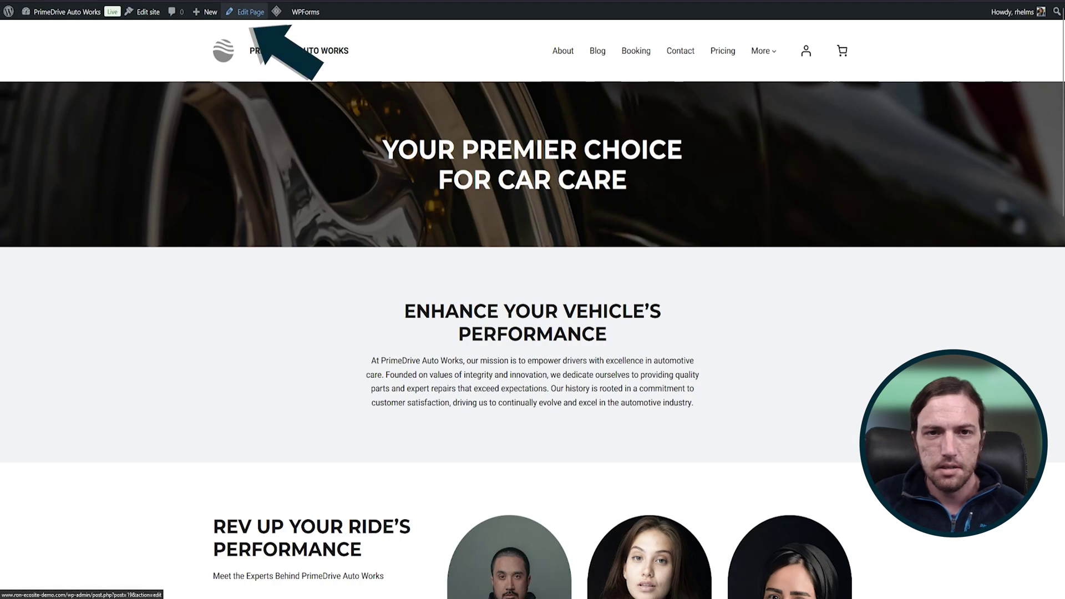
click(245, 12)
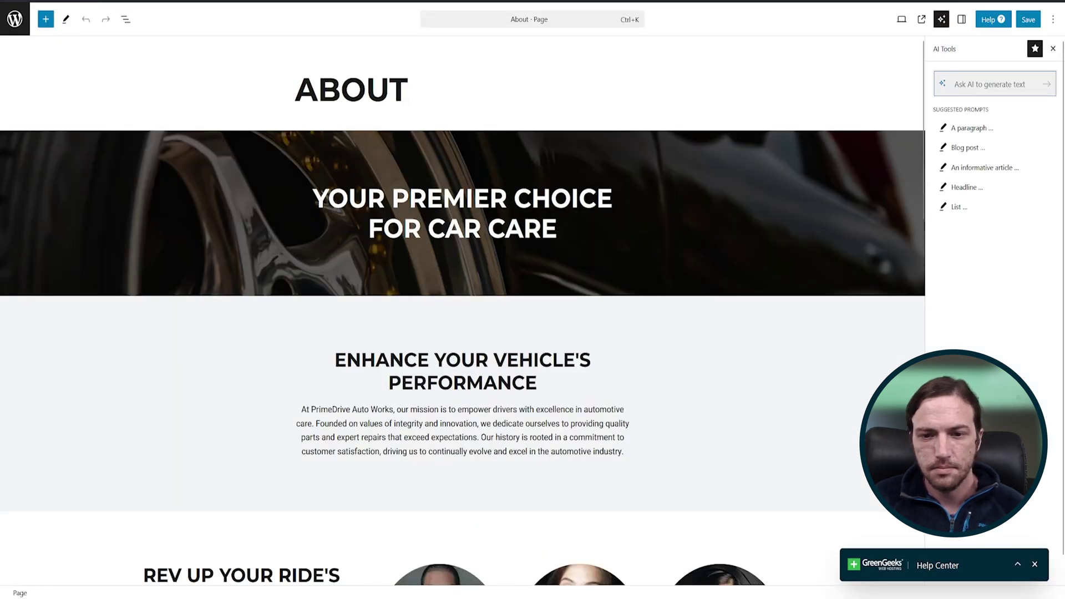
- Delete the three team member columns in the second row of the "Rev Up Your Ride's Performance" section
scroll(463, 311, down, 10)
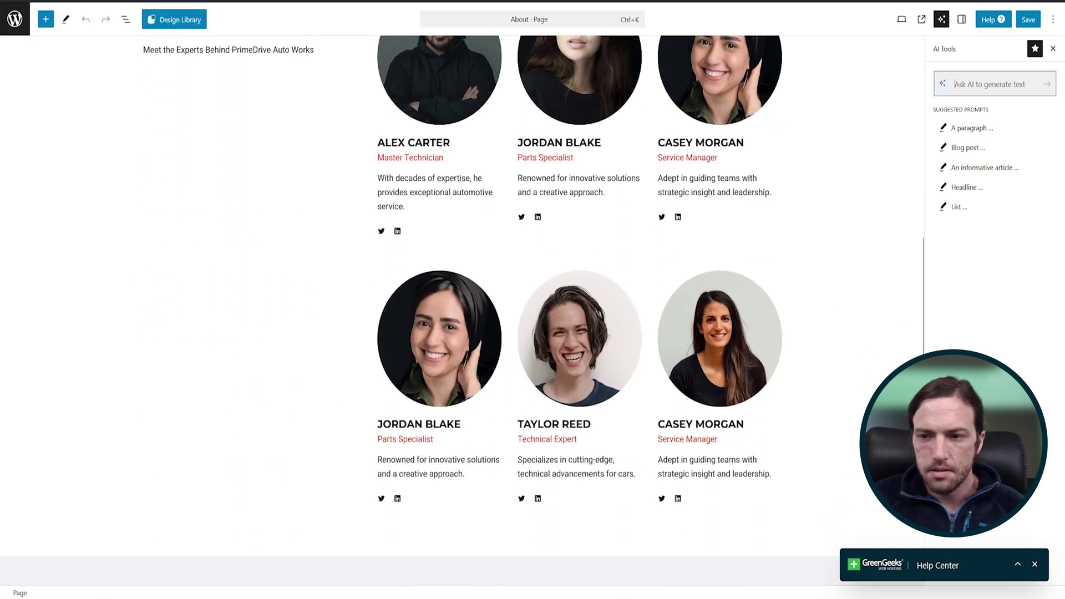
click(579, 338)
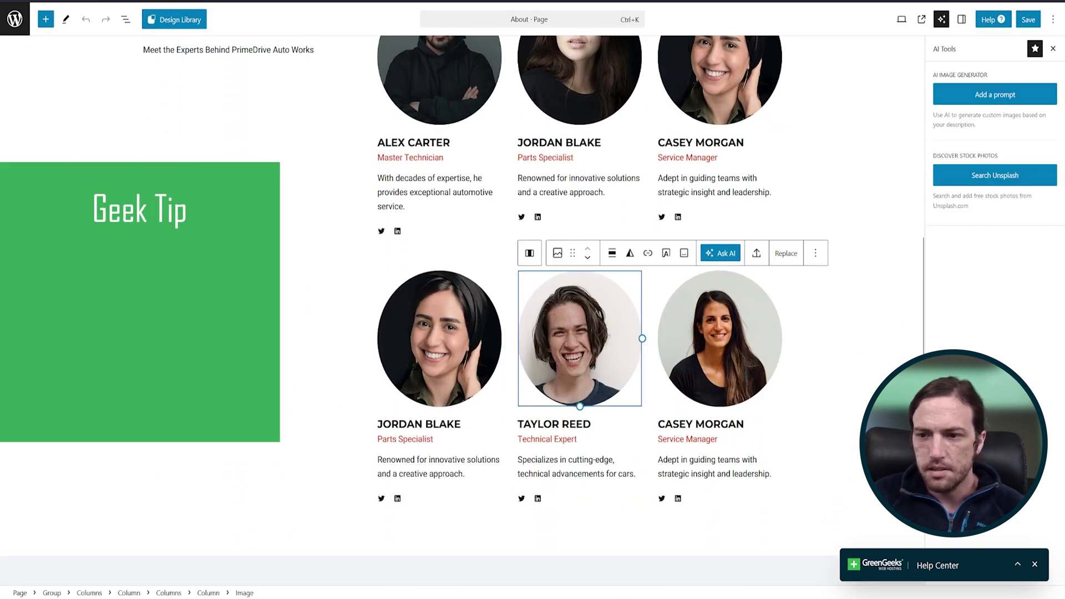
click(720, 338)
click(714, 467)
click(719, 498)
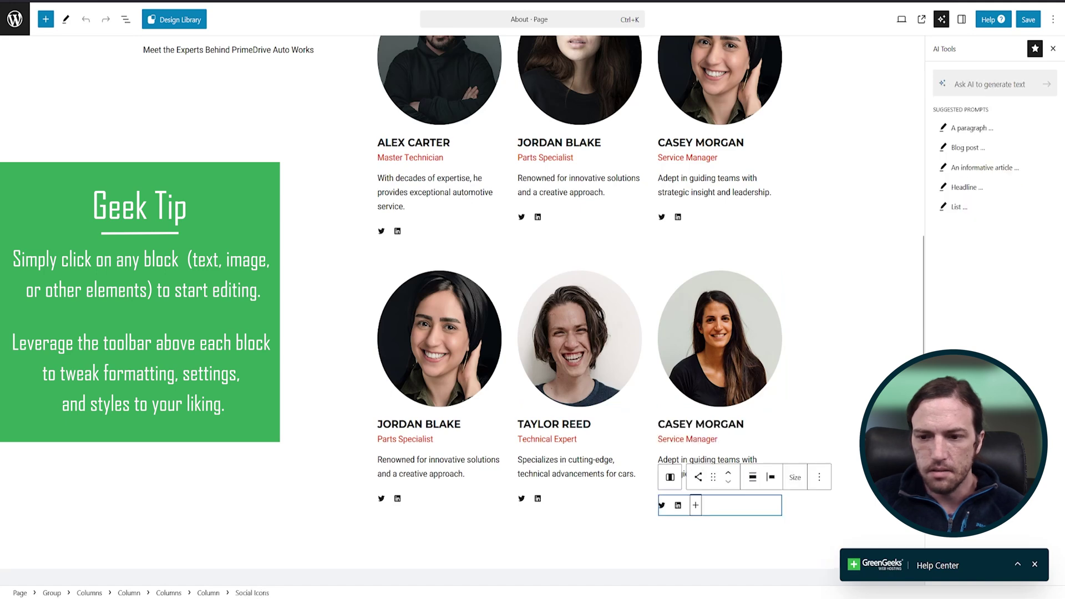
click(771, 474)
click(719, 499)
click(771, 474)
key(ctrl+a)
key(ctrl+a)
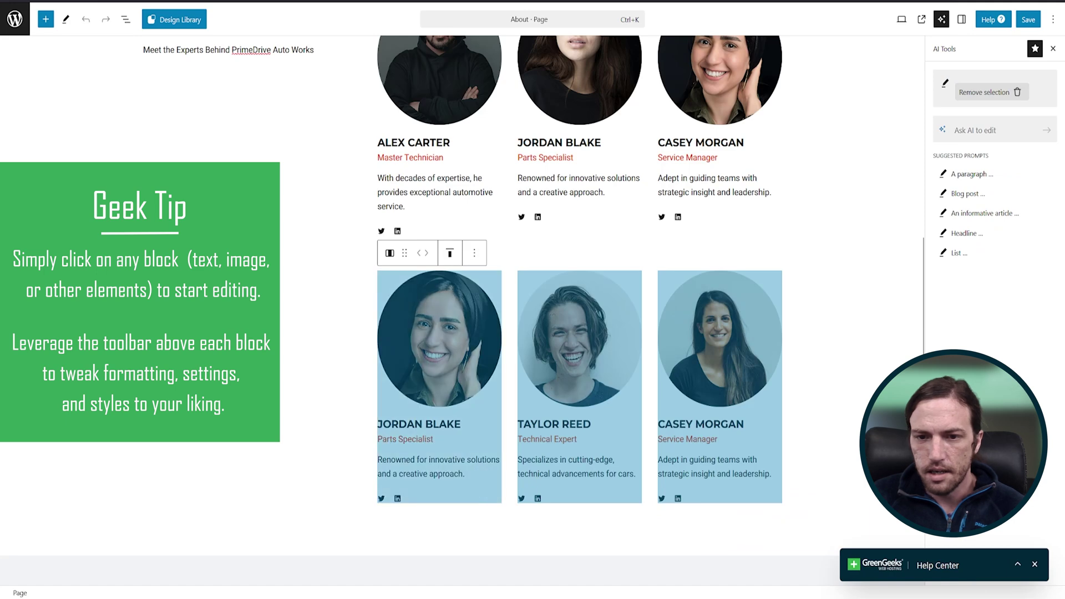
click(474, 253)
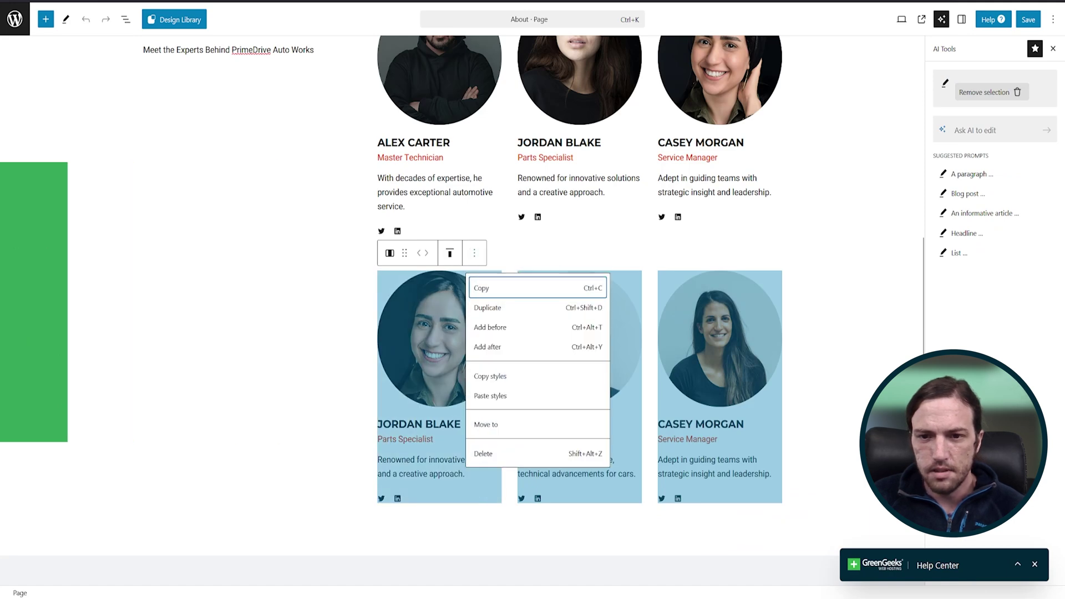
click(488, 453)
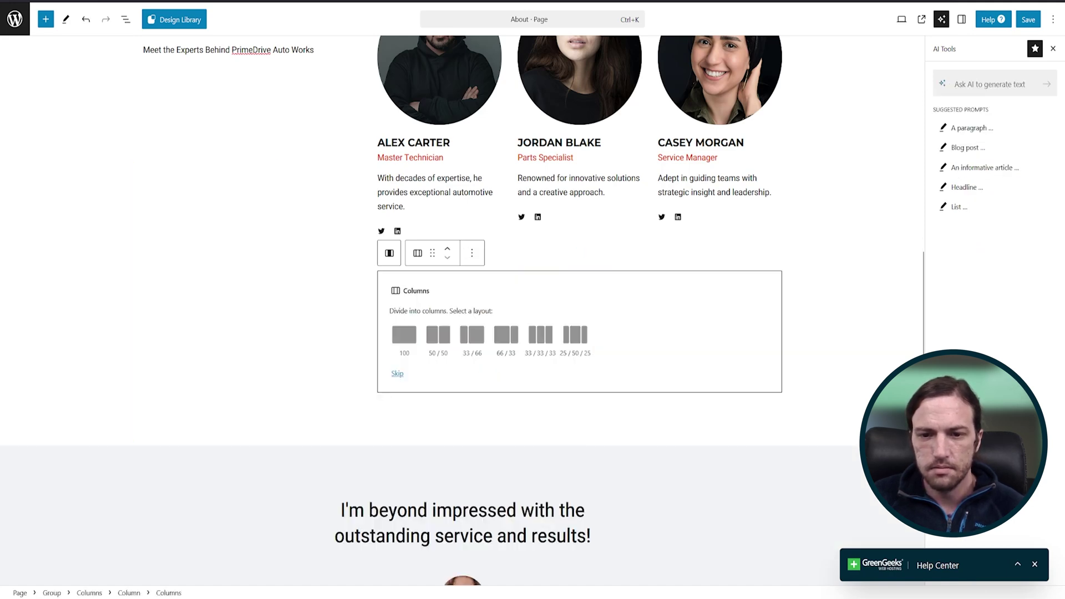
- Delete the empty Columns block below the first row of team members
click(472, 253)
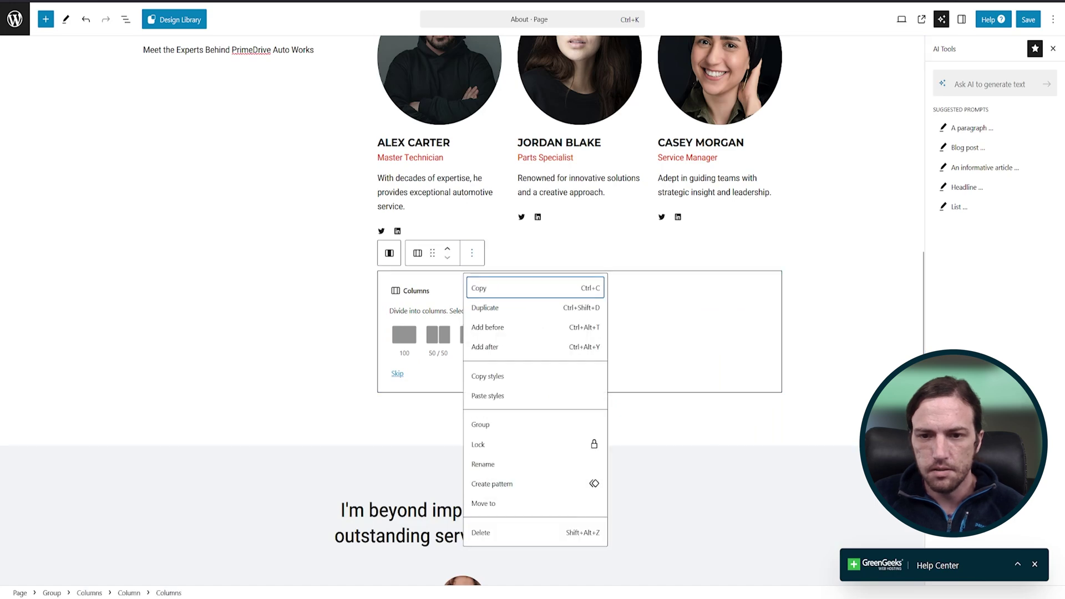
click(487, 531)
scroll(463, 266, up, 2)
click(250, 266)
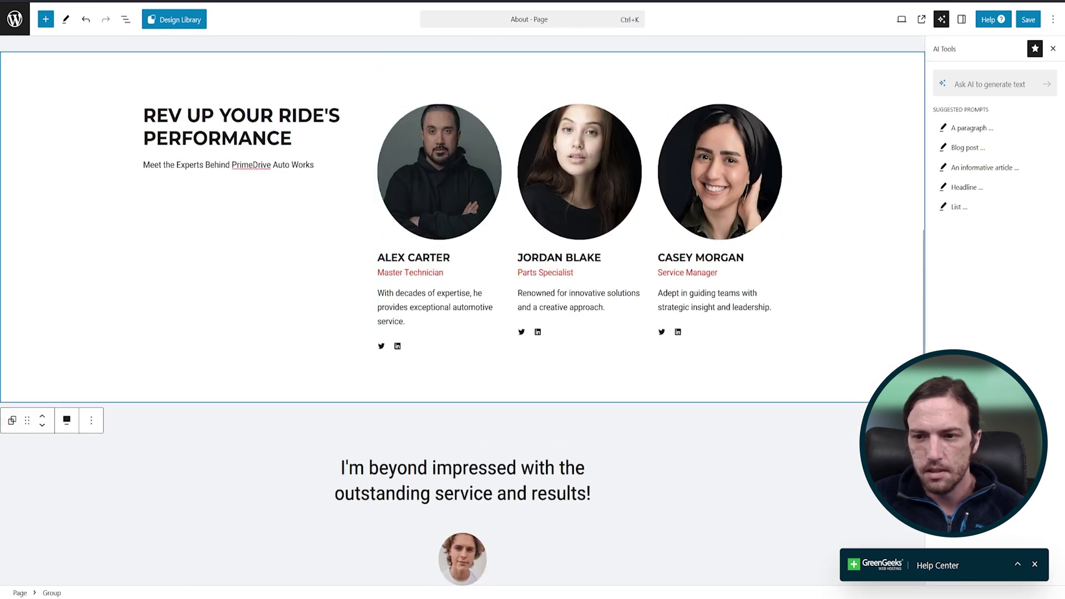
- Ask AI to rewrite the "Enhance Your Vehicle's Performance" paragraph with the prompt "Write two paragraphs about our automotive service and 30 years of experience."
scroll(462, 311, up, 6)
scroll(462, 311, down, 4)
scroll(462, 310, up, 6)
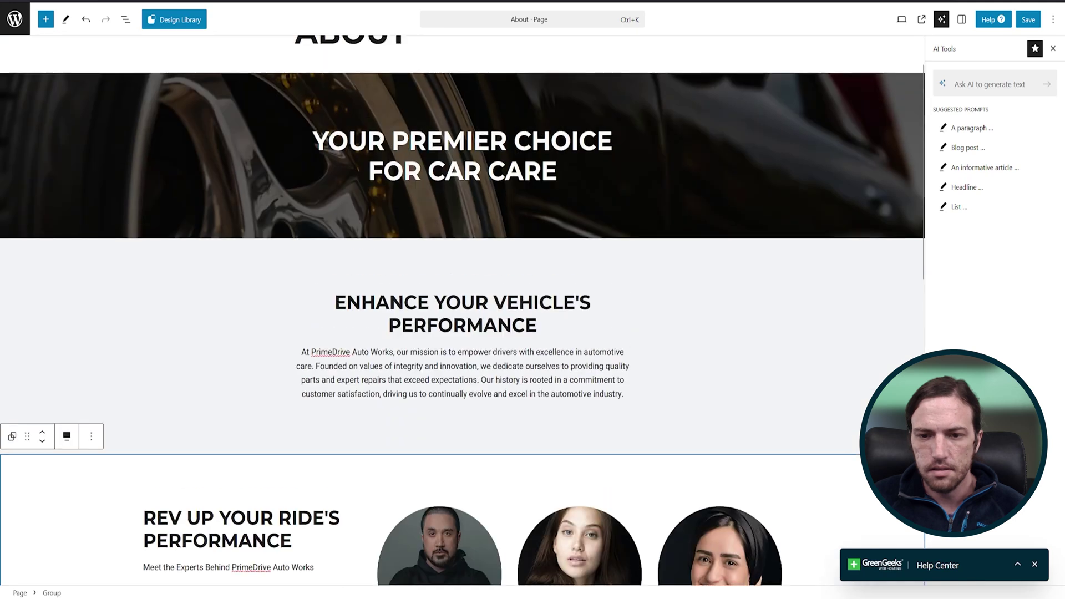
scroll(395, 437, down, 1)
click(395, 380)
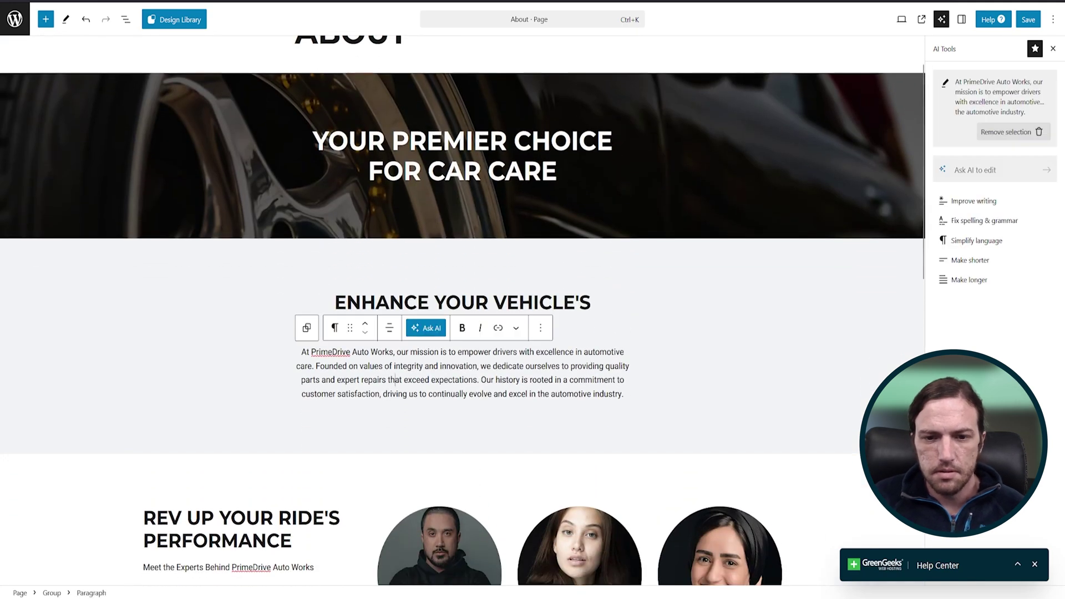
double_click(567, 394)
click(477, 380)
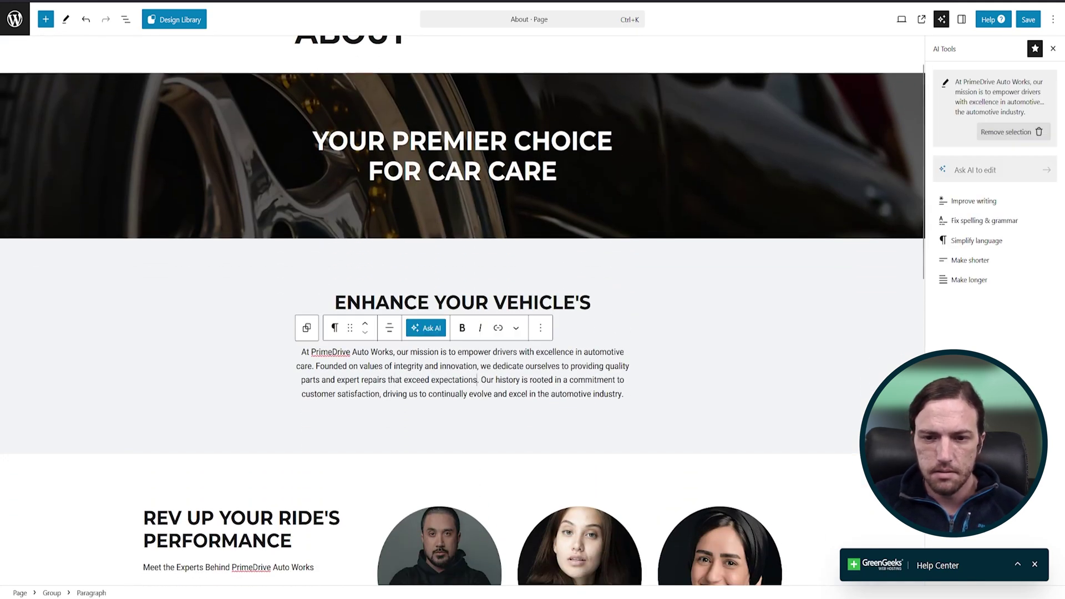
drag(624, 394, 301, 351)
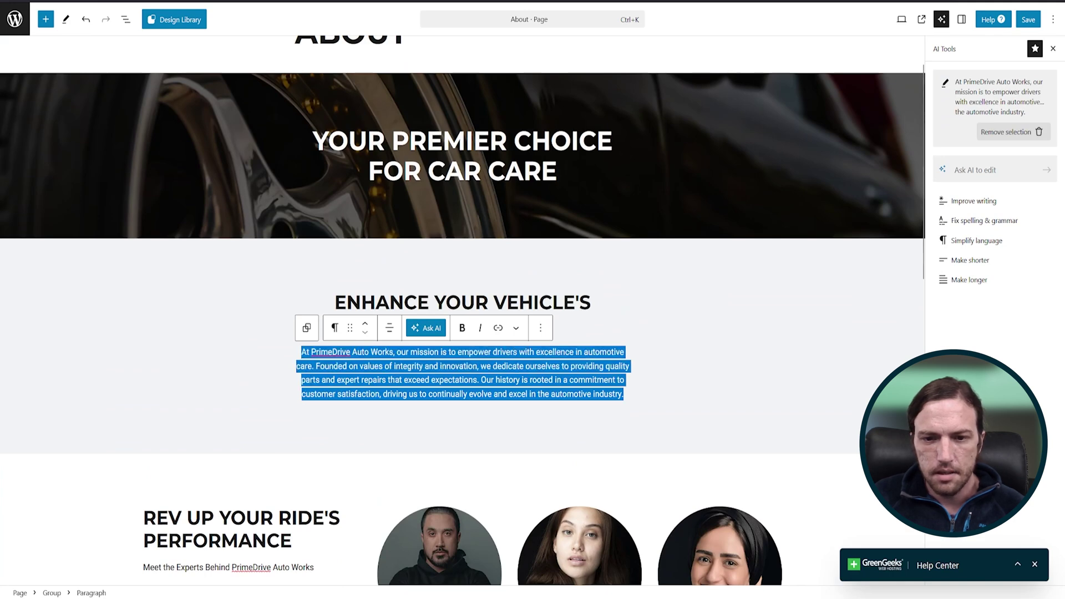
click(426, 328)
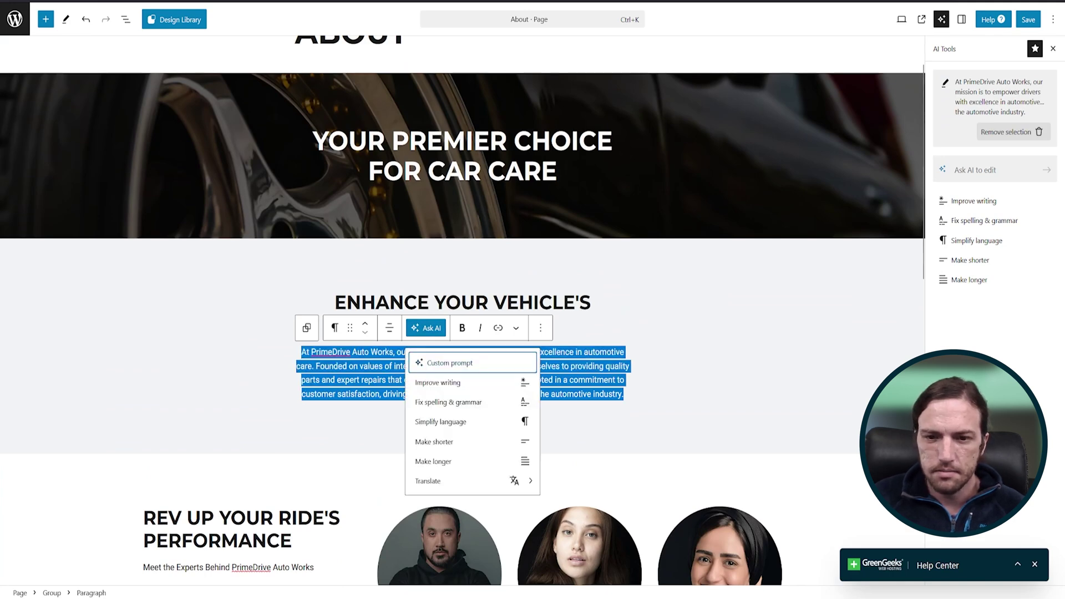
click(450, 363)
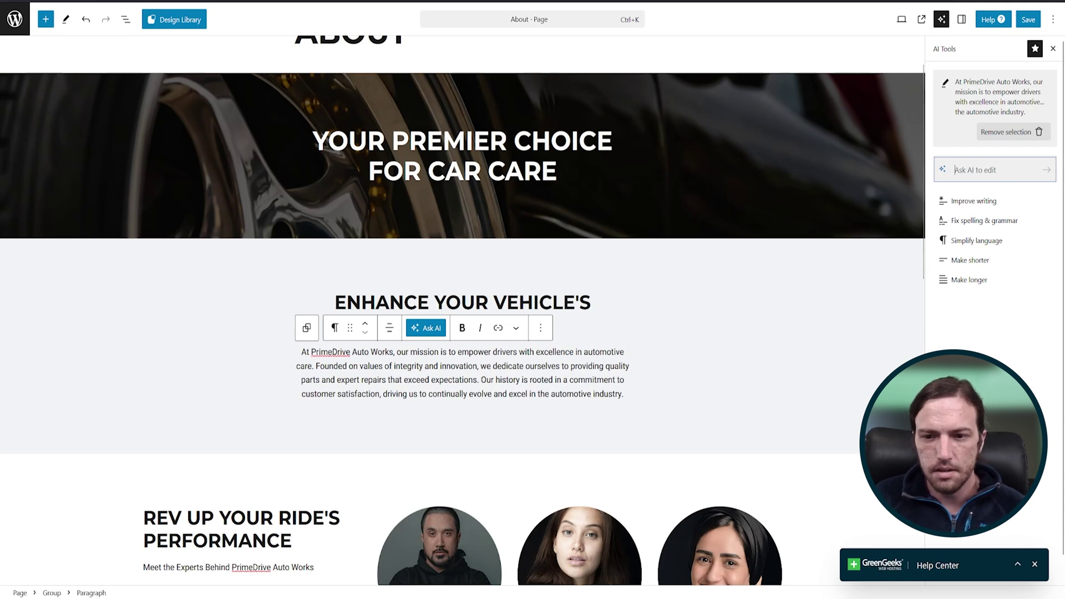
text(Write two paragraphs about our automotive service and 30 years of experience.)
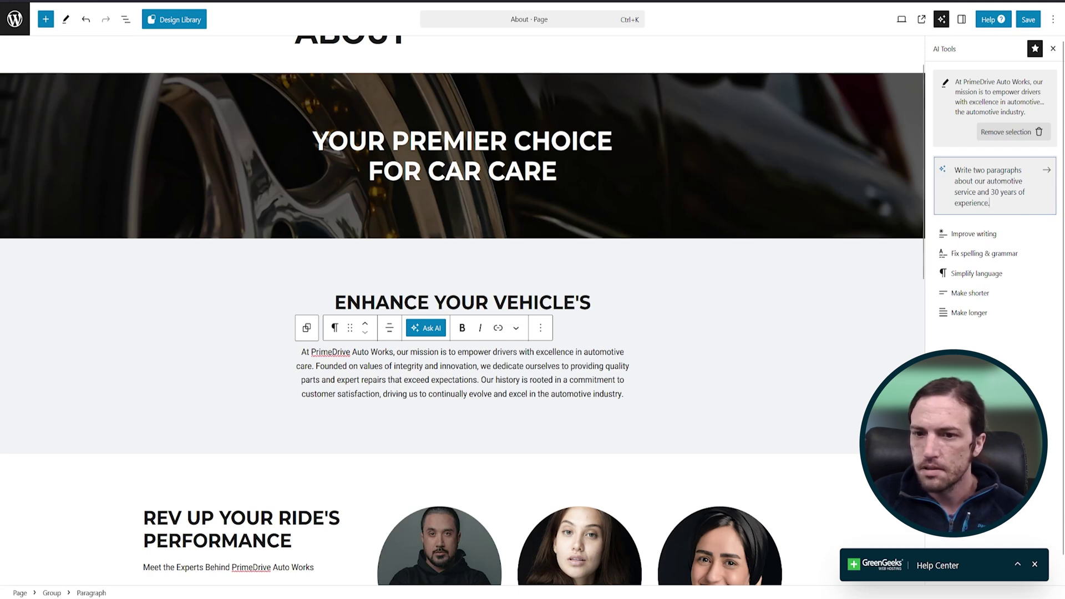
key(Return)
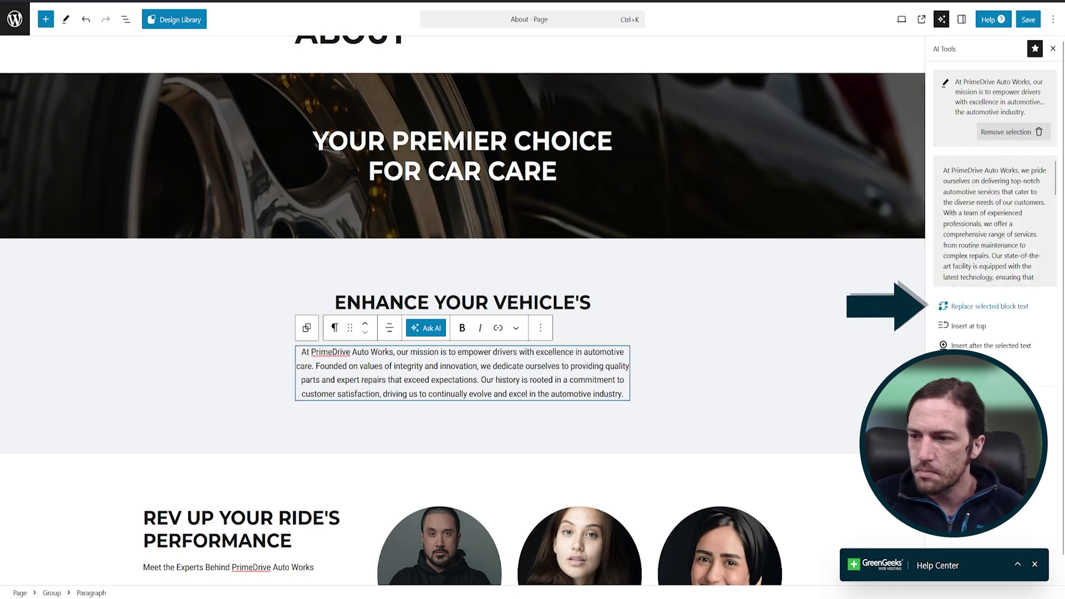
- Replace the selected paragraph's text with the AI-generated text and deselect the paragraph
click(989, 306)
scroll(462, 310, down, 1)
click(738, 311)
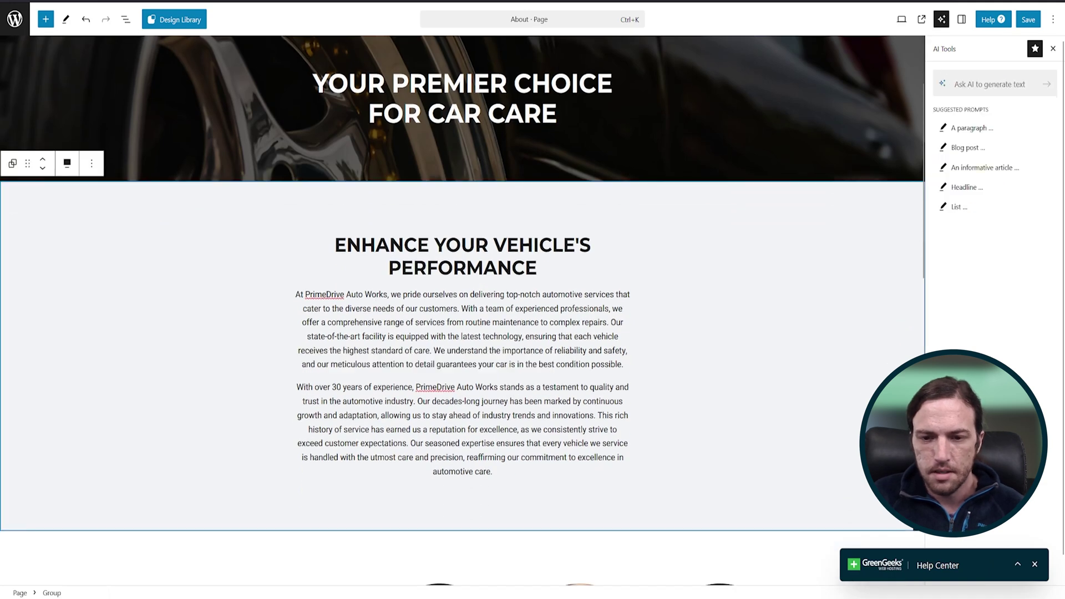
- Delete the testimonial group block below the team section, with the quote "I'm beyond impressed with the outstanding service and results!"
scroll(462, 311, down, 2)
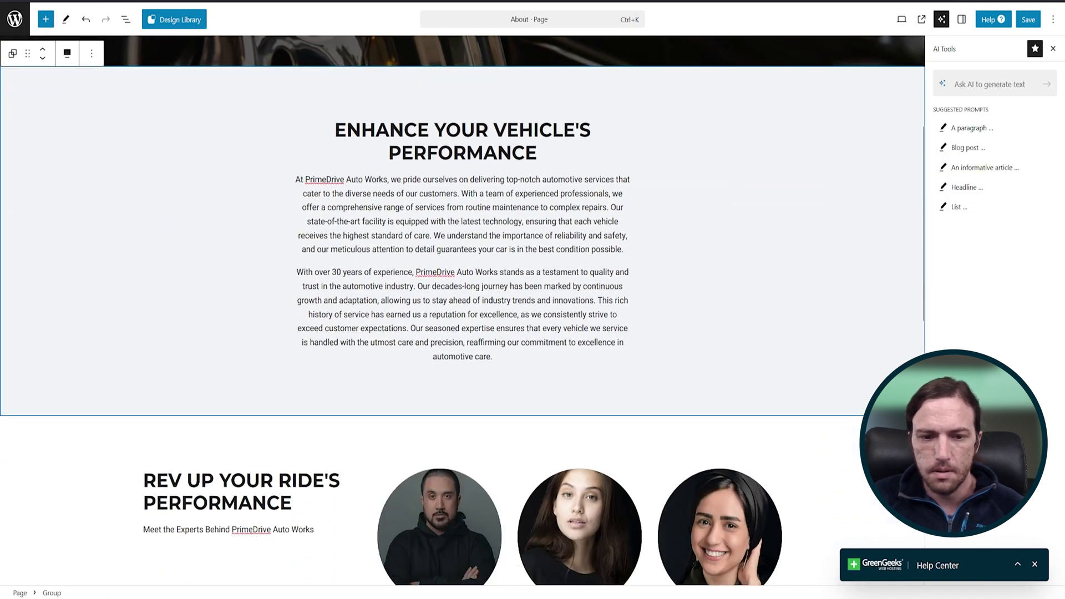
scroll(463, 311, down, 10)
scroll(463, 277, up, 3)
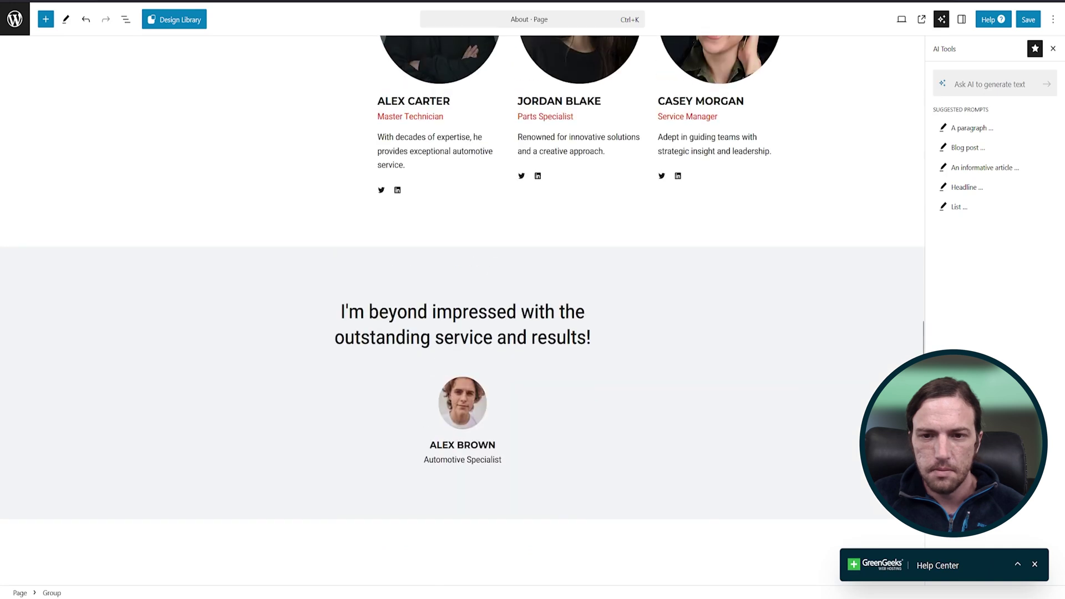
click(463, 325)
click(693, 325)
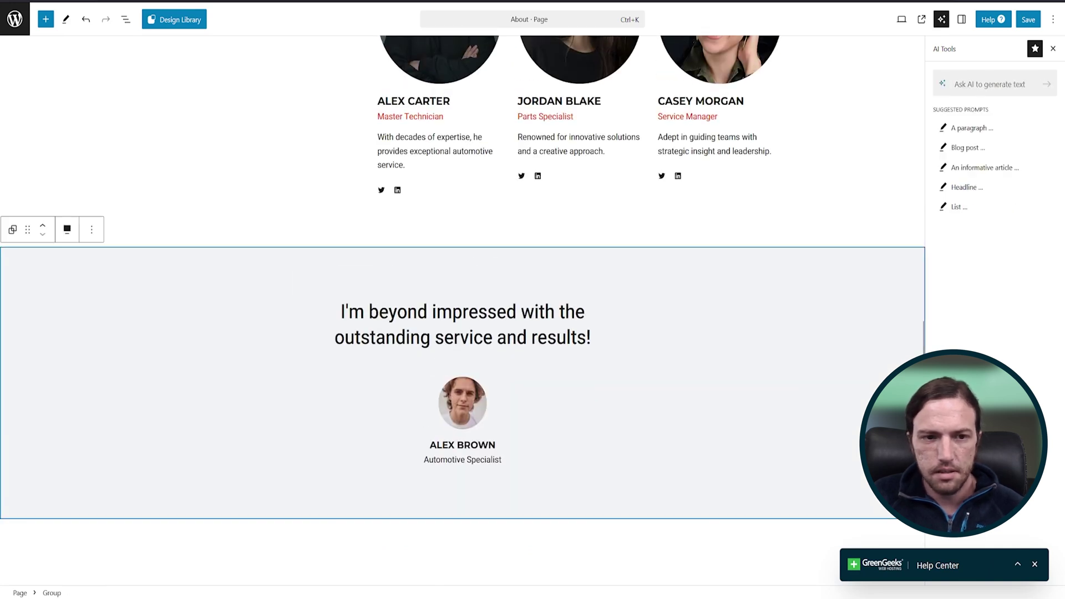
click(92, 230)
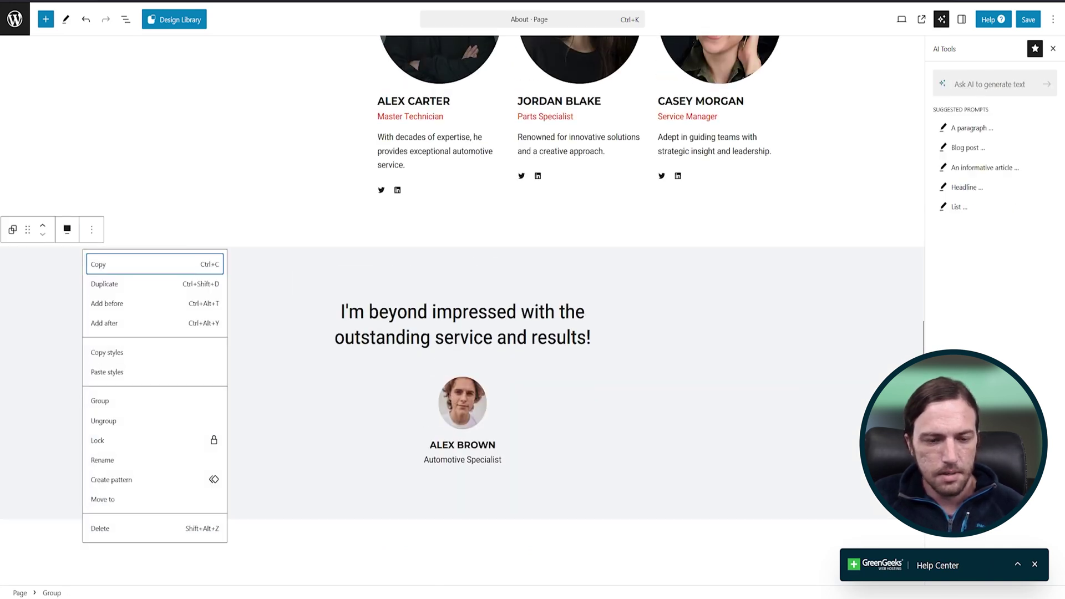
click(154, 528)
- Check the edited sections of the About page and save the page
scroll(462, 311, up, 10)
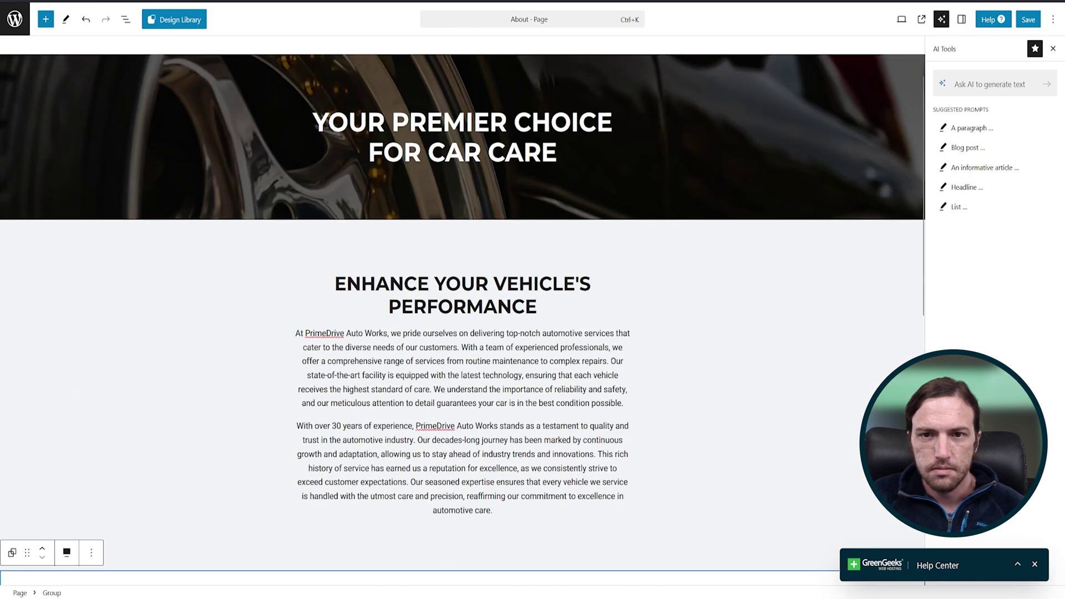
scroll(463, 310, down, 3)
click(1028, 20)
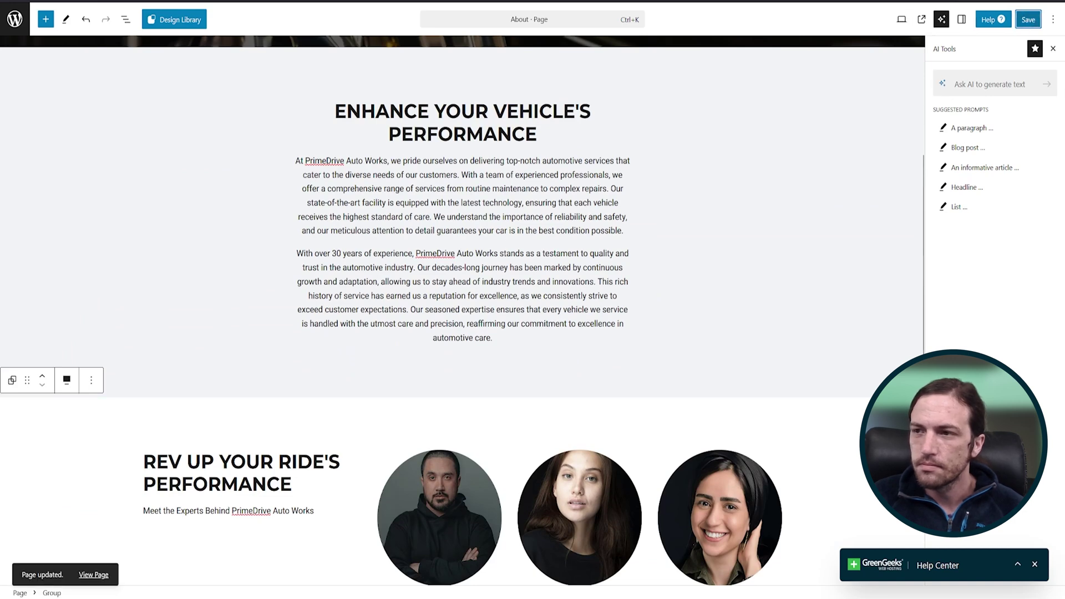
- View the published About page and examine the new experience paragraph and the team section
click(93, 575)
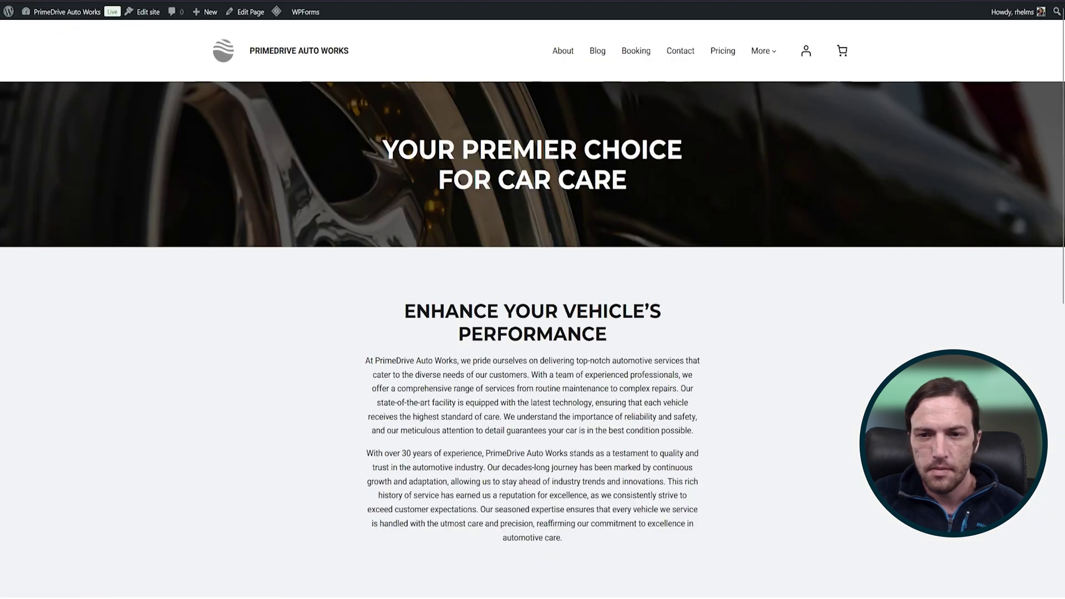
scroll(532, 300, down, 7)
scroll(533, 300, up, 5)
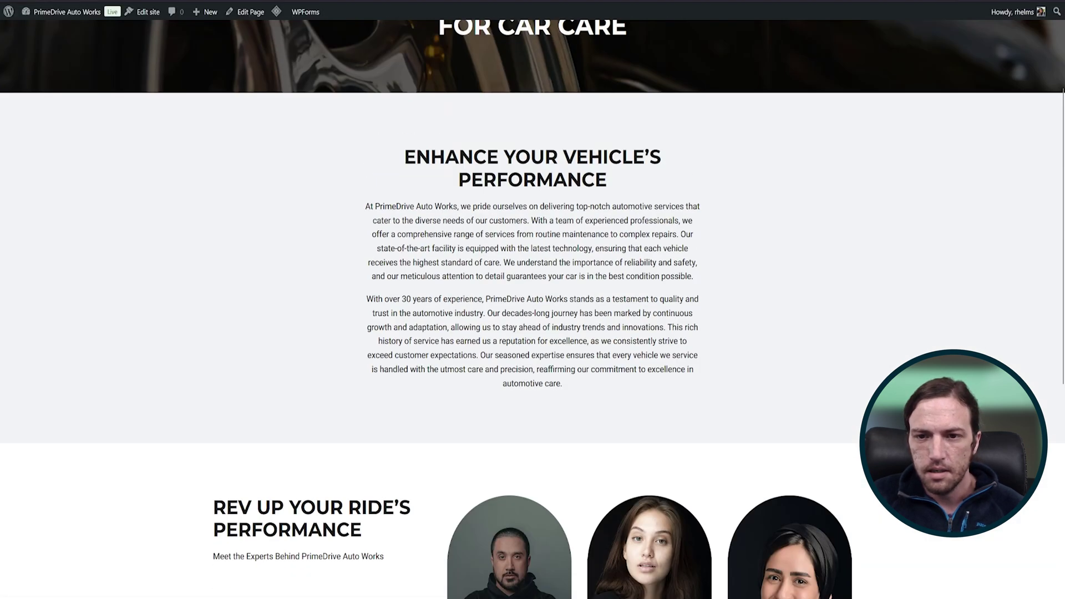
drag(379, 299, 483, 299)
scroll(533, 299, down, 6)
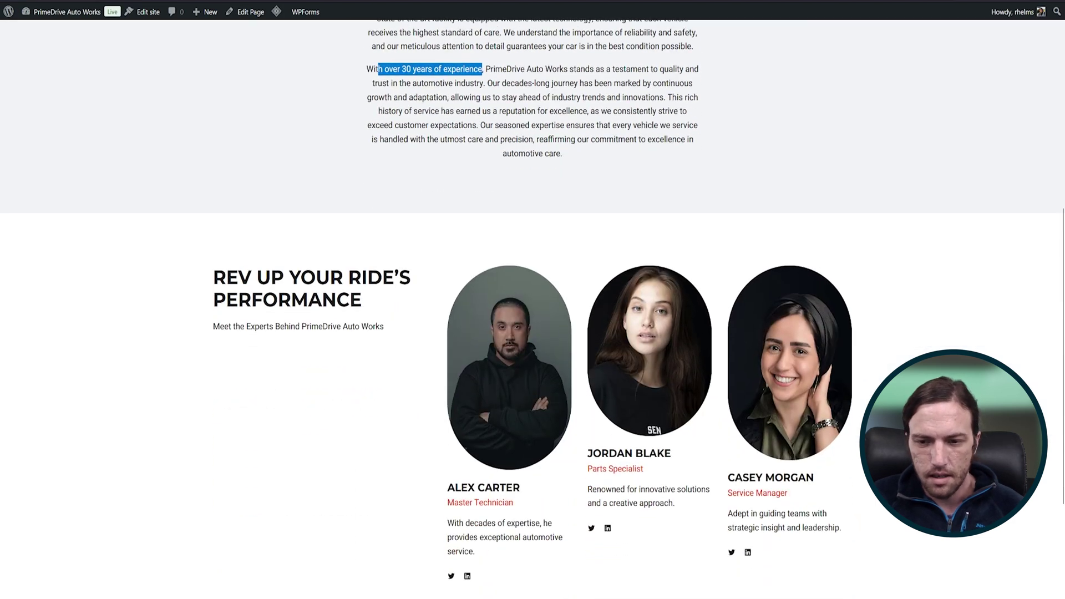
scroll(532, 299, down, 1)
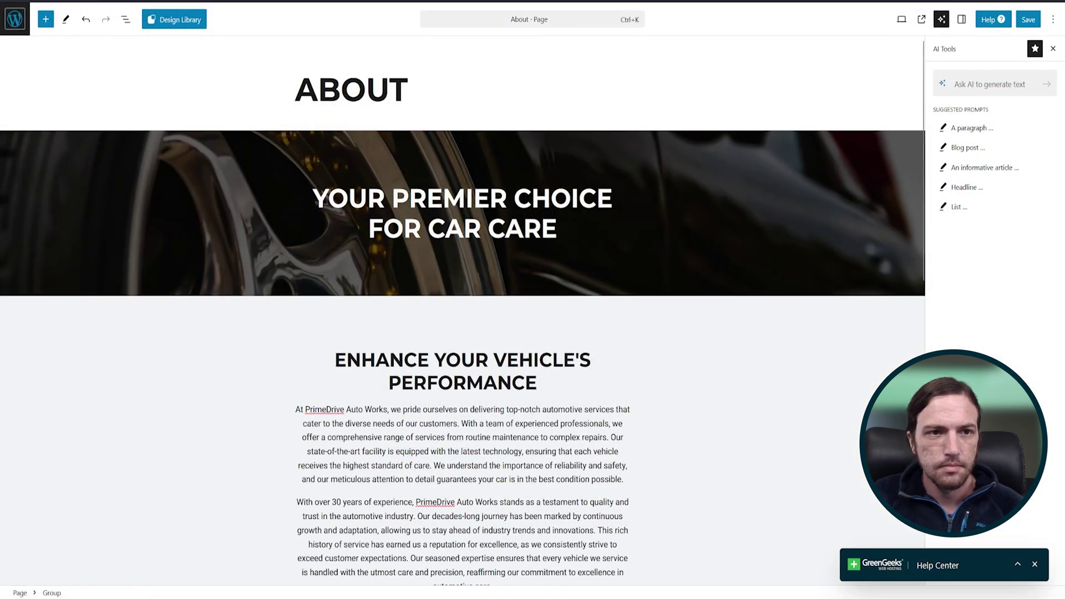
- Leave the About page editor and add a new page from the Site Assistant's quick links
click(15, 19)
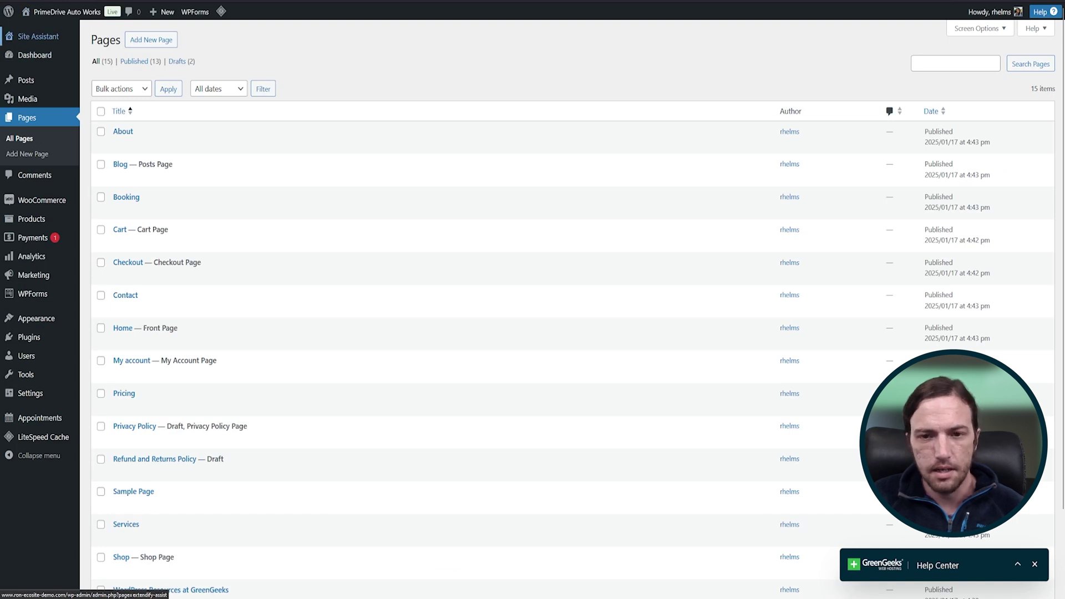
click(37, 36)
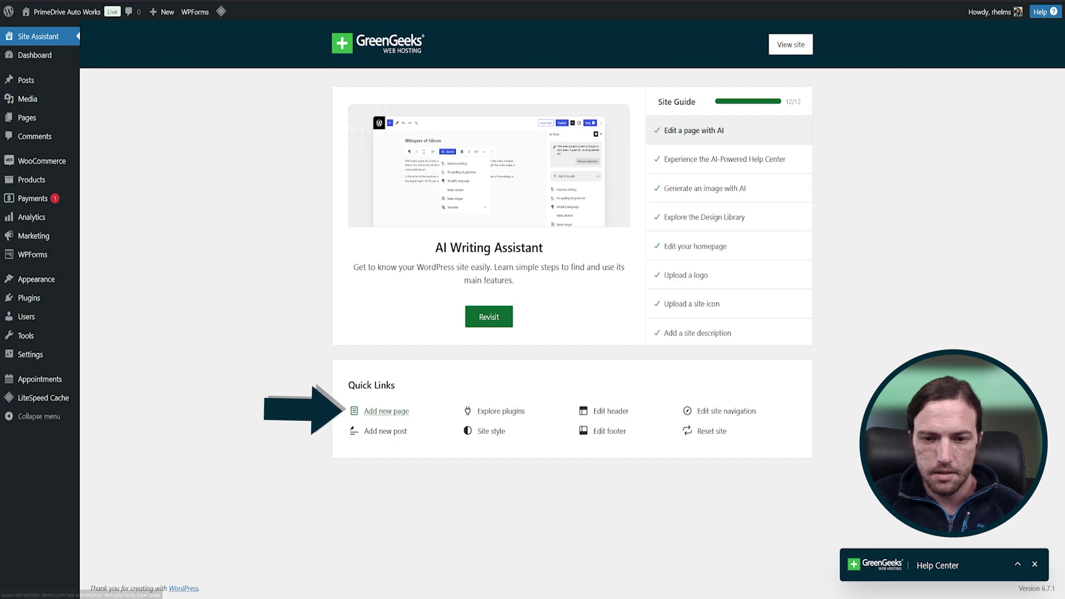
click(384, 412)
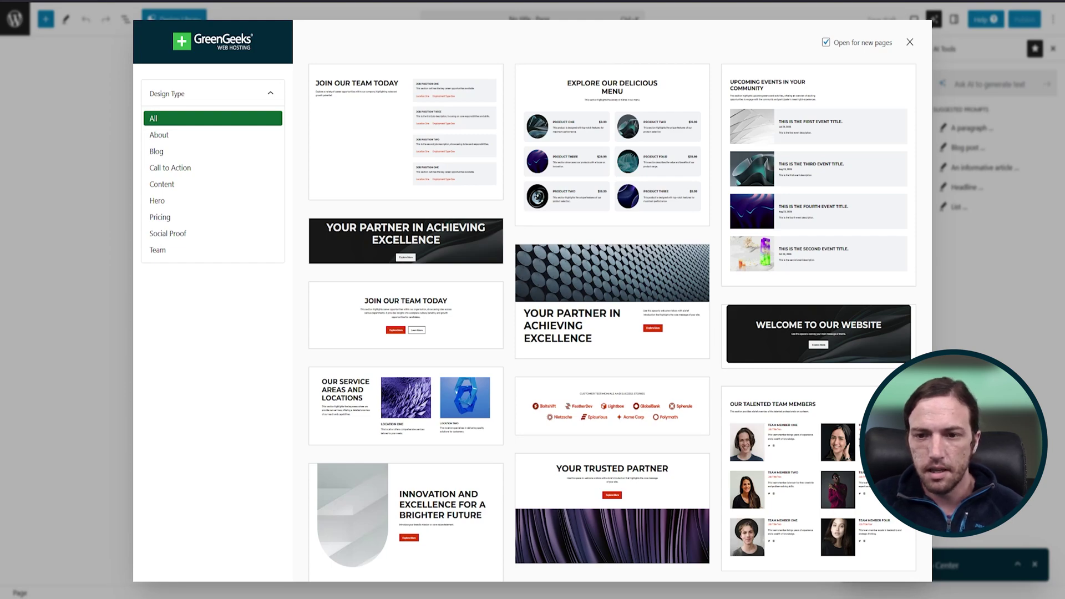
- Insert the "Explore Our Delicious Menu" pattern from the design library and title the new page "Our Services"
scroll(612, 320, down, 10)
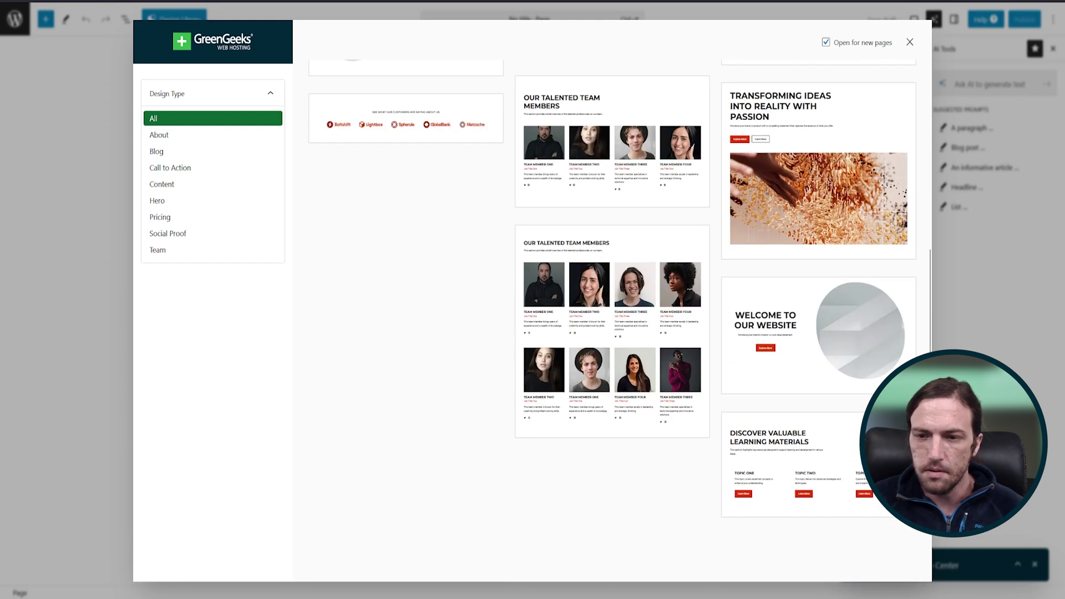
scroll(613, 320, up, 10)
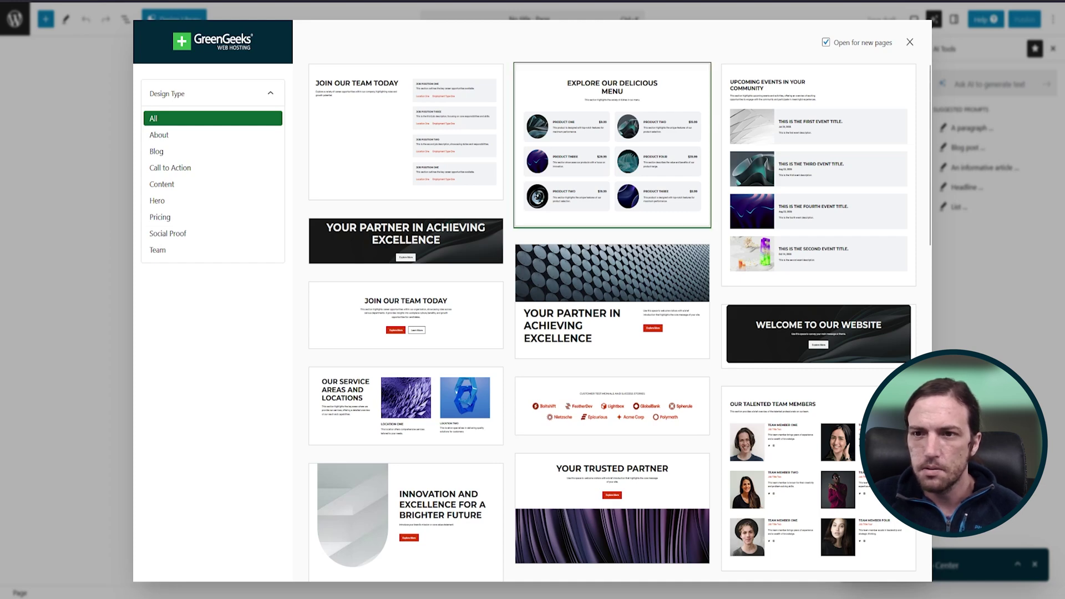
click(613, 144)
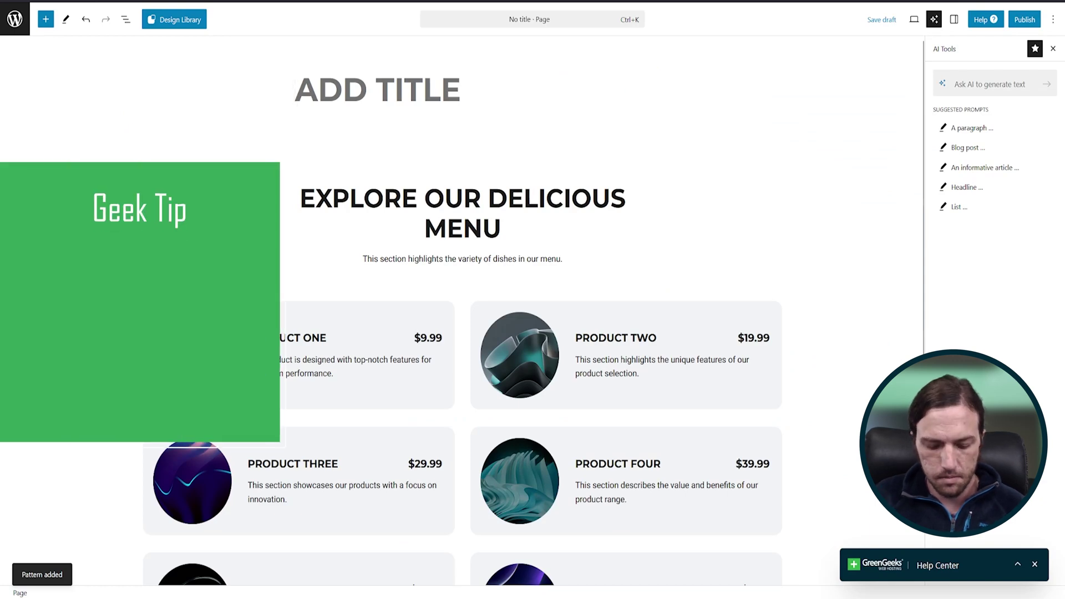
text(Our Serv)
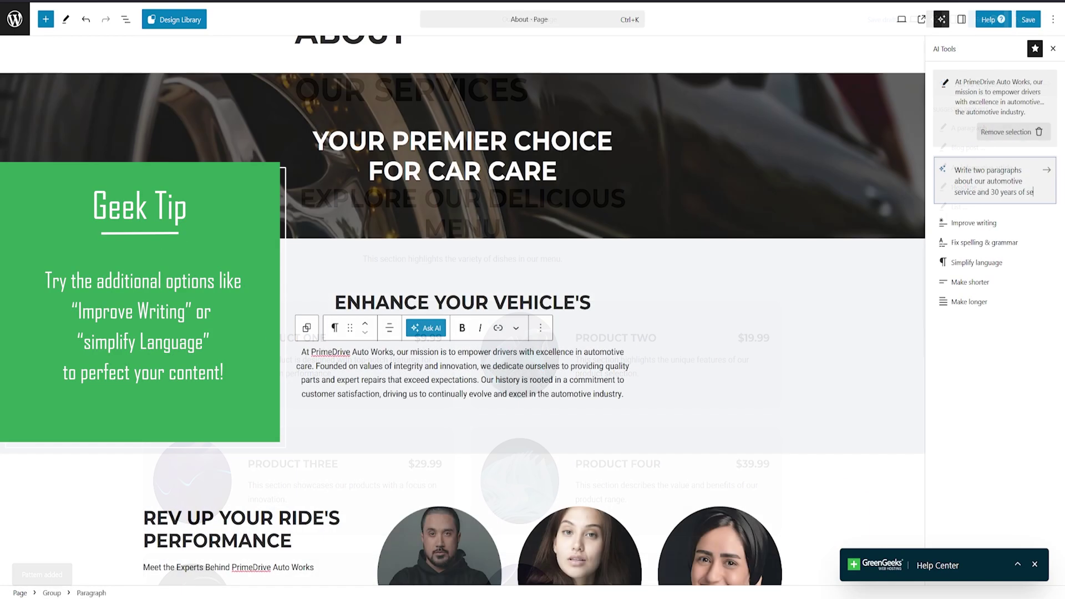
key(Return)
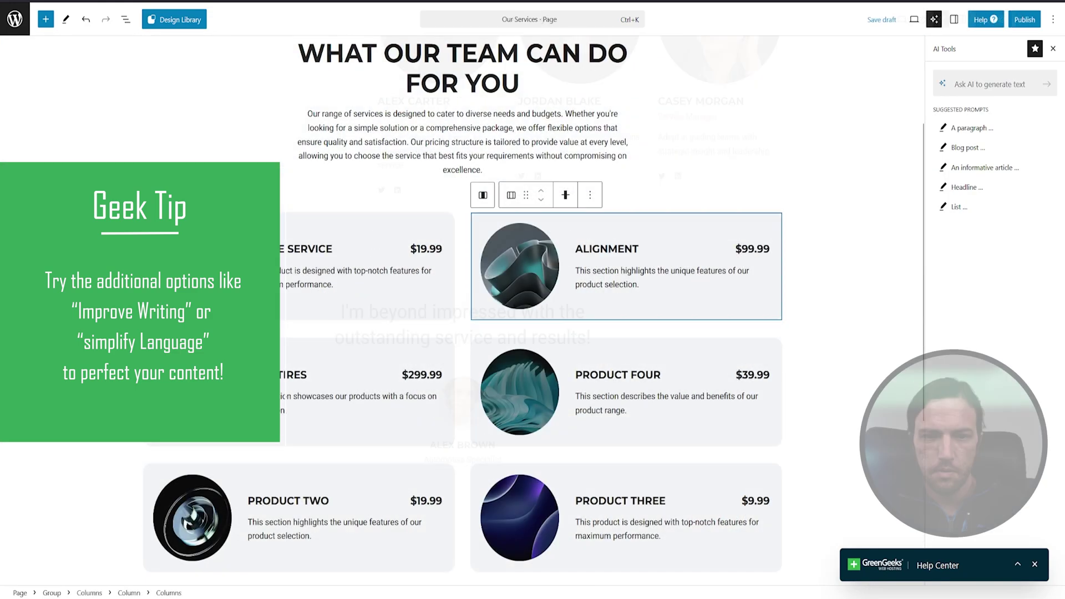
- Replace the Brake Service image with an AI-generated square image described as "car brake pads"
click(192, 265)
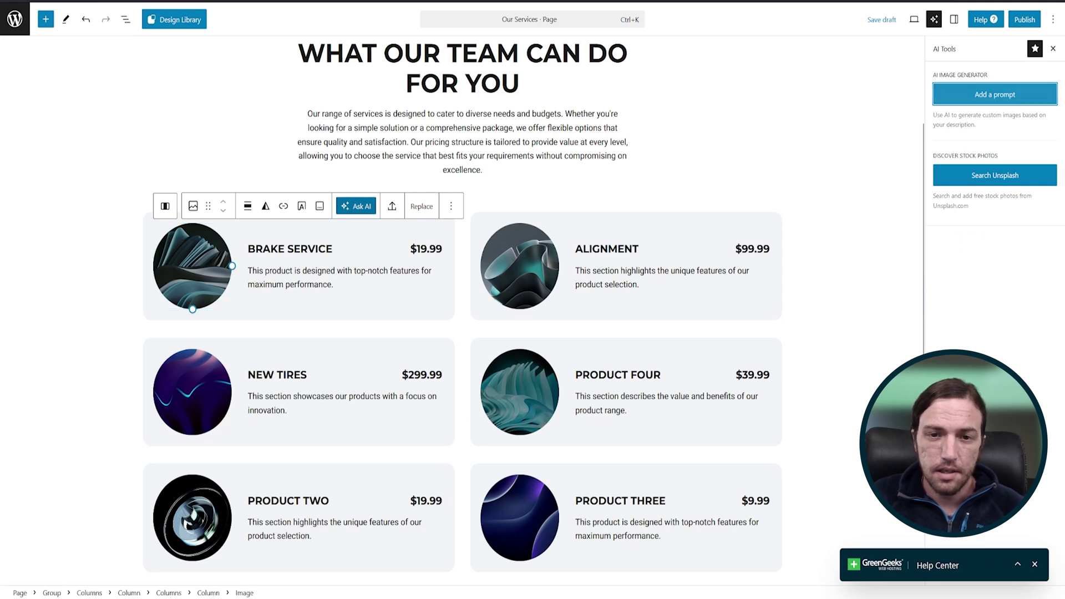
click(995, 95)
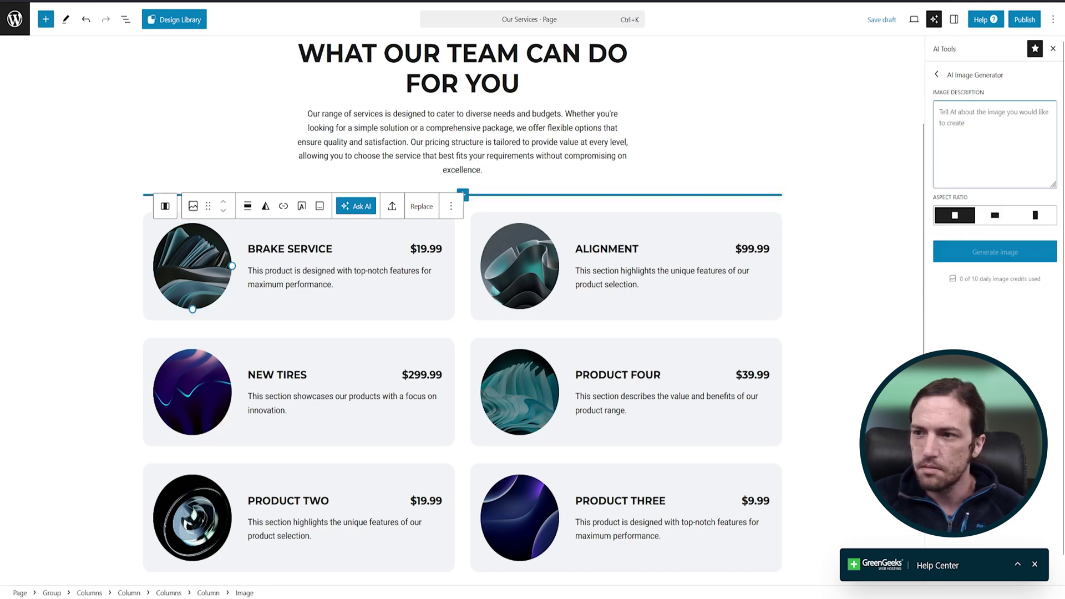
text(brake)
key(ctrl+a)
text(ca)
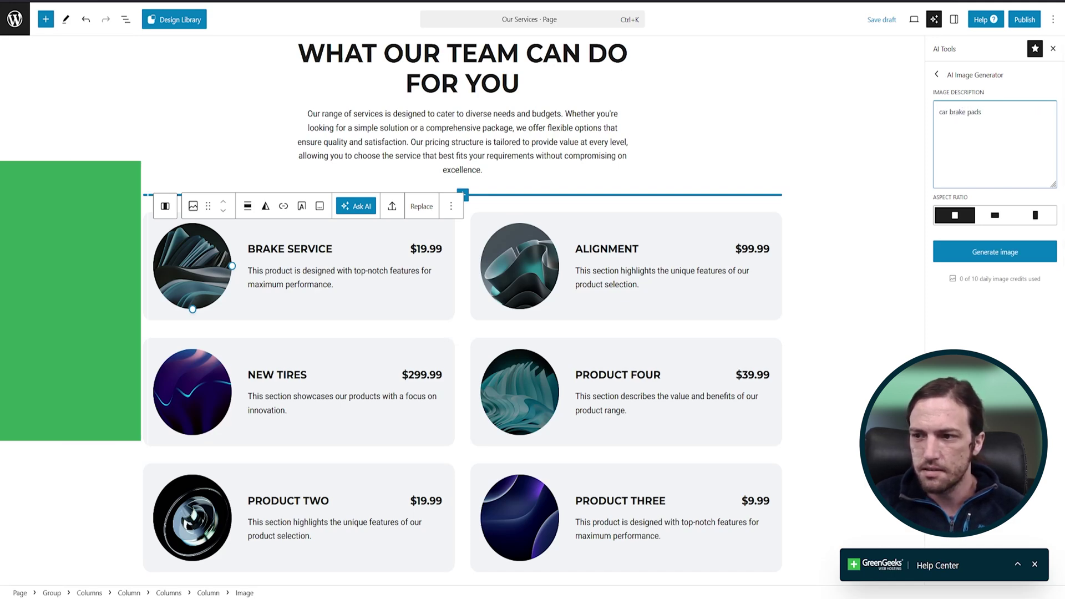
click(994, 252)
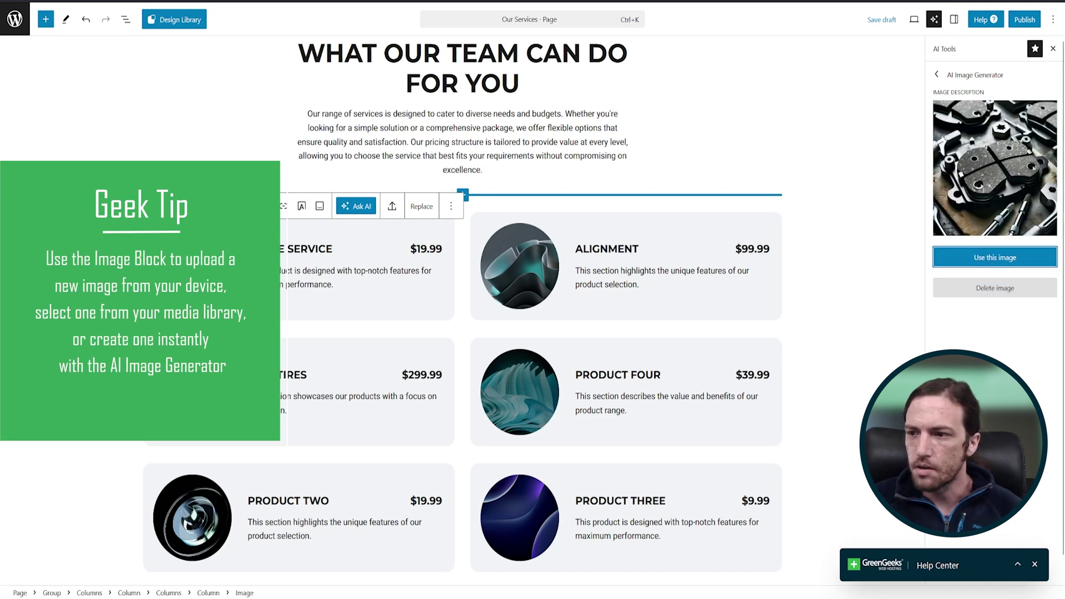
click(995, 257)
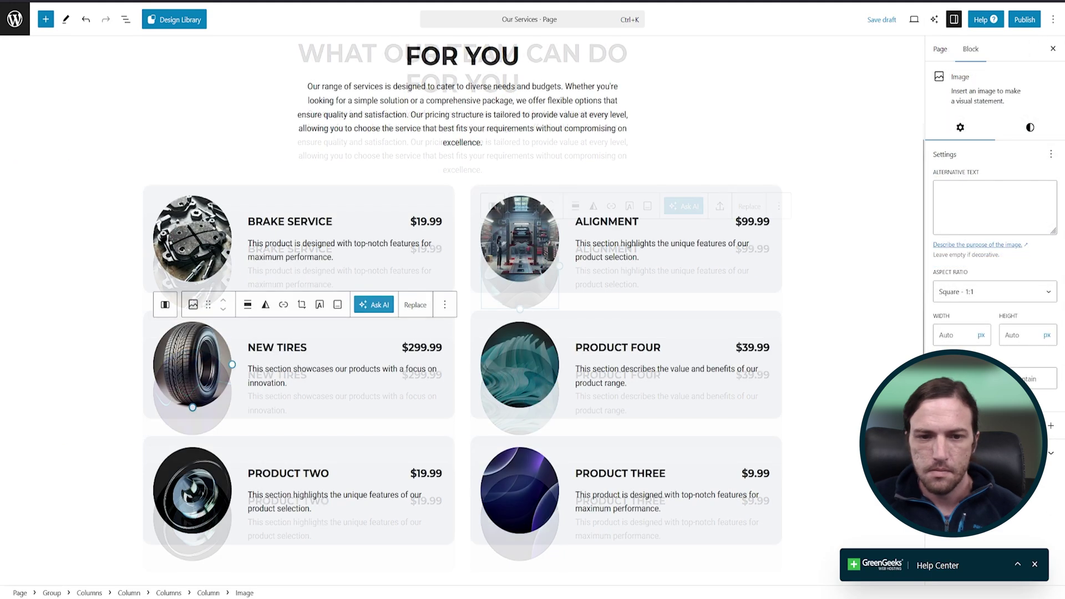
- Check the Our Services page, publish it and open the live page
scroll(463, 311, down, 4)
scroll(463, 310, up, 7)
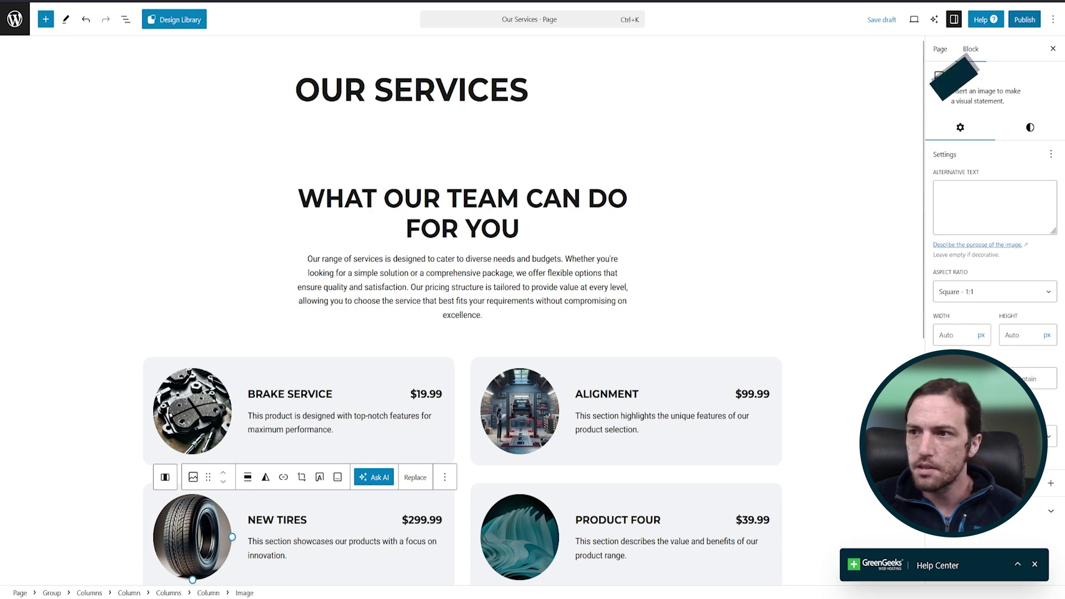
click(940, 49)
click(1024, 19)
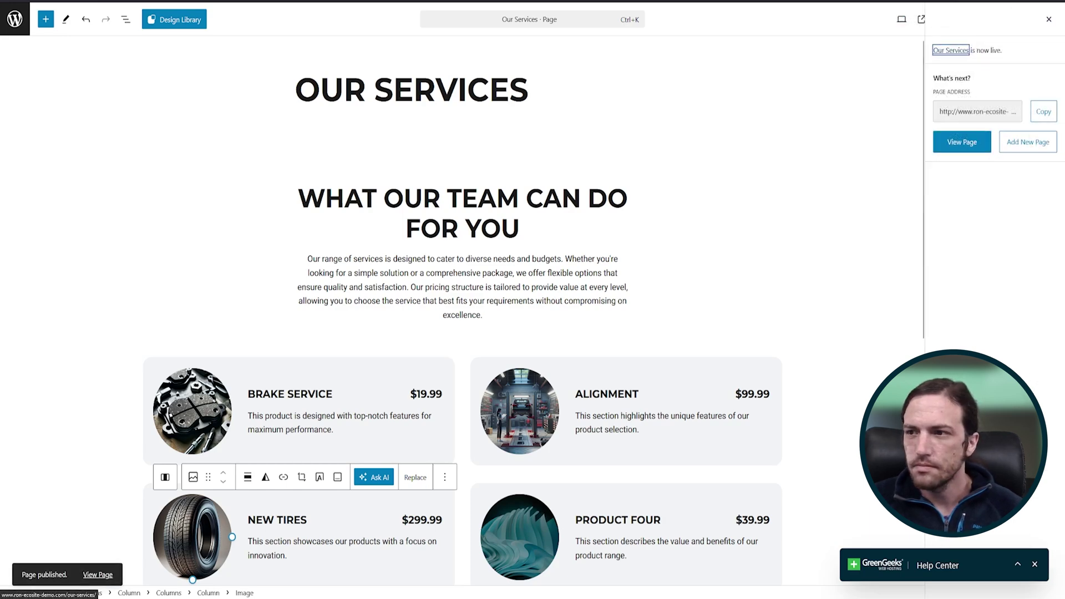
key(Tab)
key(Tab)
key(Tab)
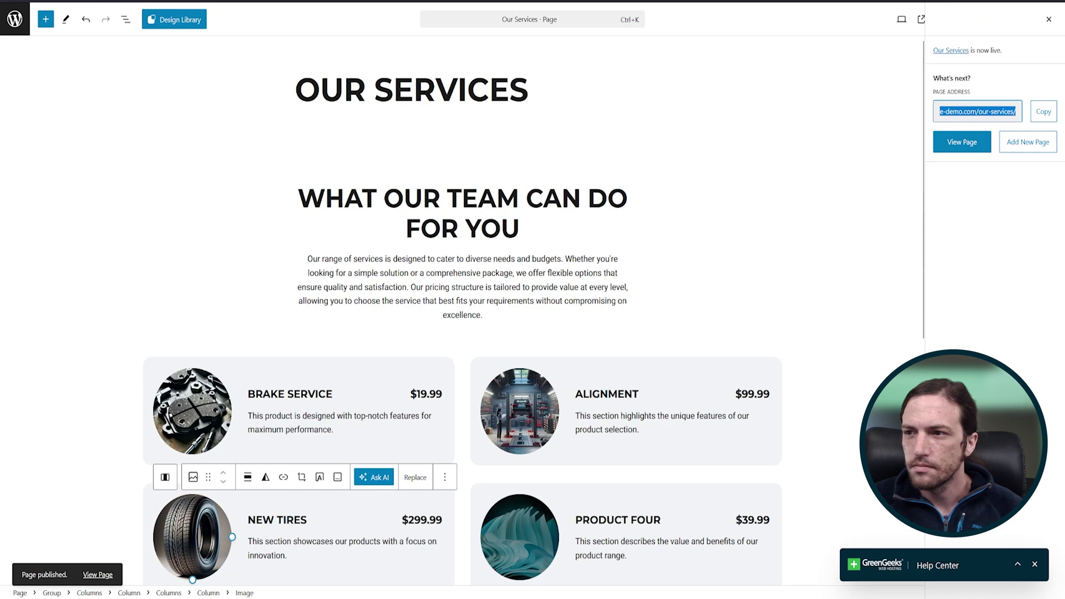
key(Return)
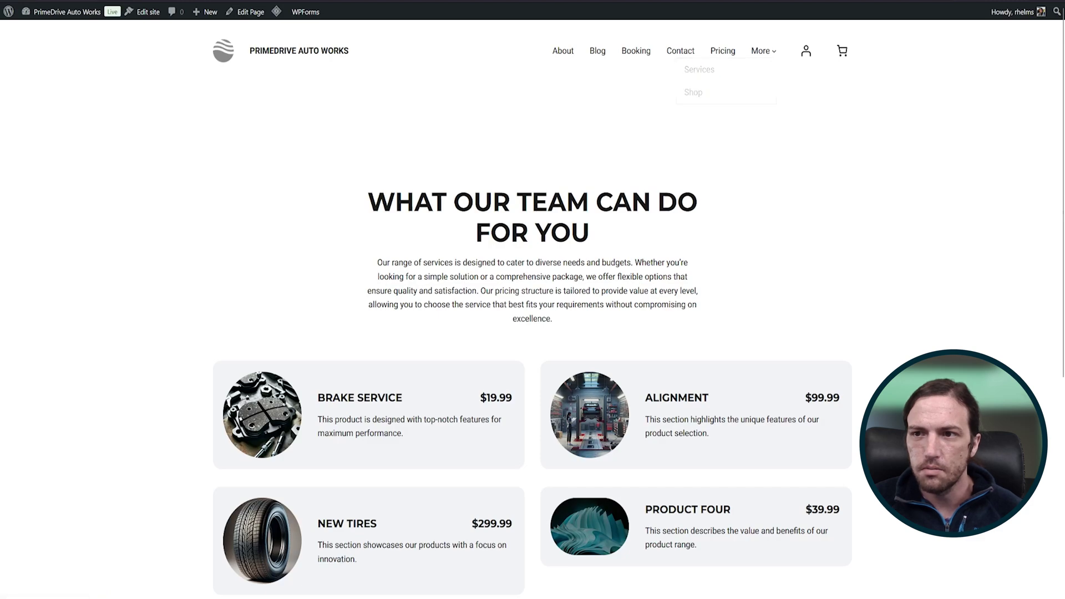
- Examine the service cards, images and footer on the live services page
click(699, 69)
scroll(533, 309, down, 5)
scroll(532, 300, down, 8)
scroll(533, 299, up, 2)
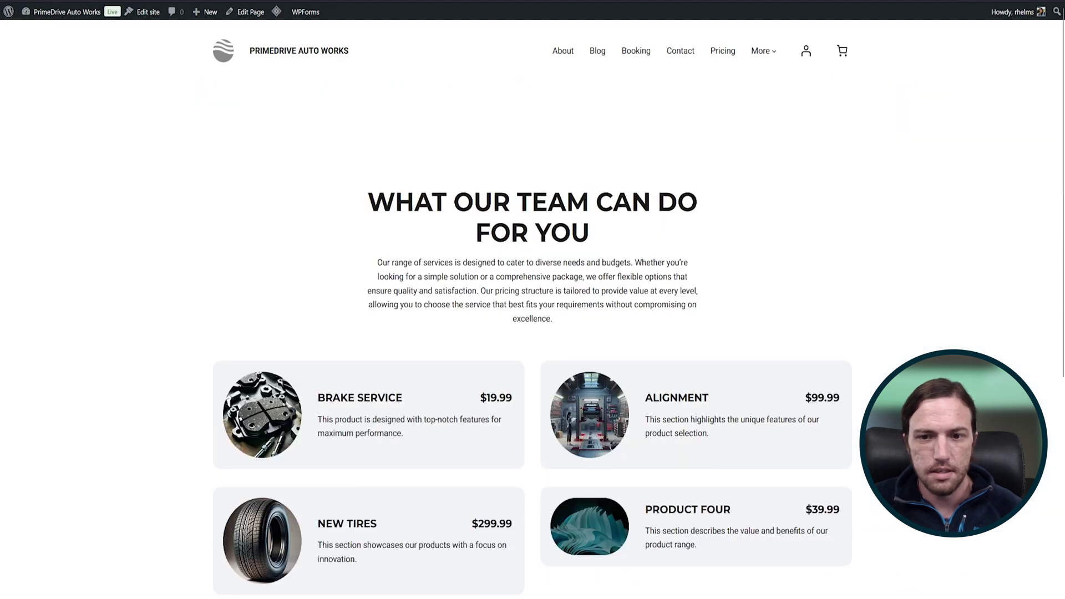
scroll(532, 333, down, 2)
scroll(533, 333, up, 2)
scroll(532, 333, down, 6)
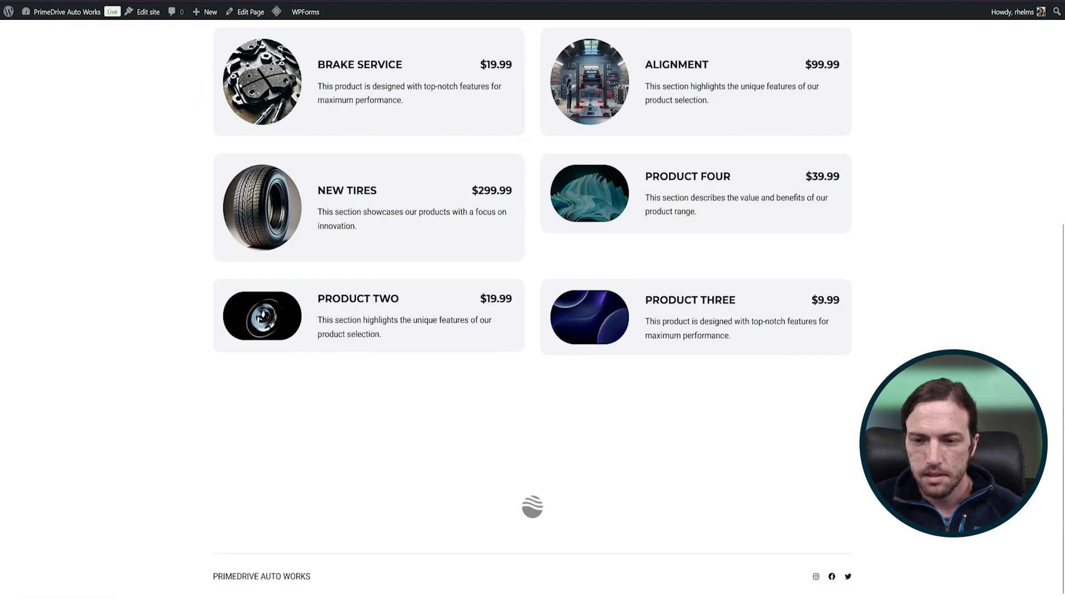
scroll(532, 333, up, 6)
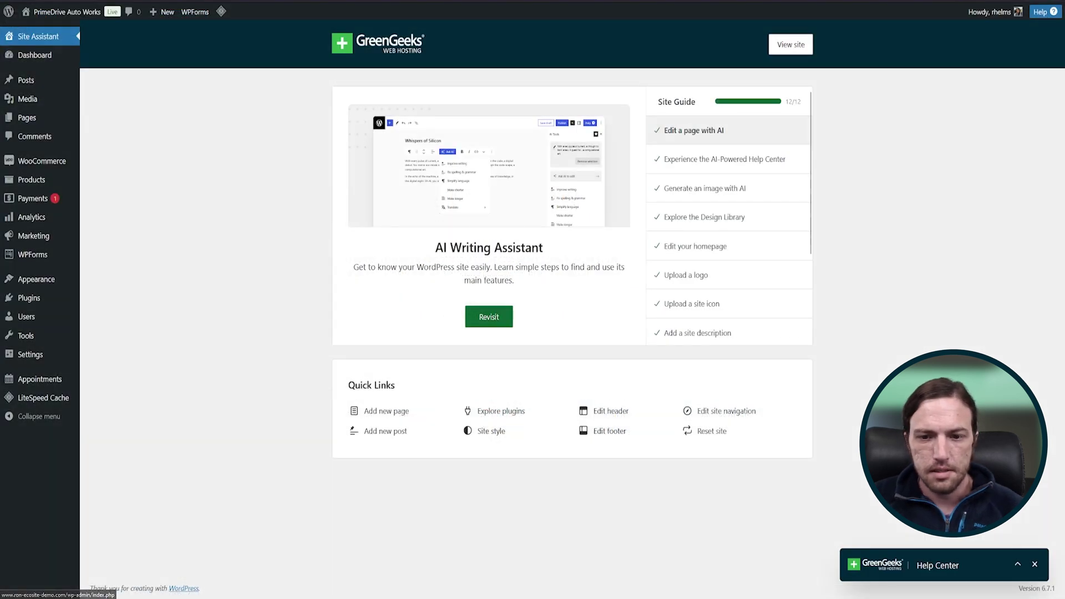
- Open the site header for editing and add a link to the Our Services page after Shop in the navigation
click(610, 412)
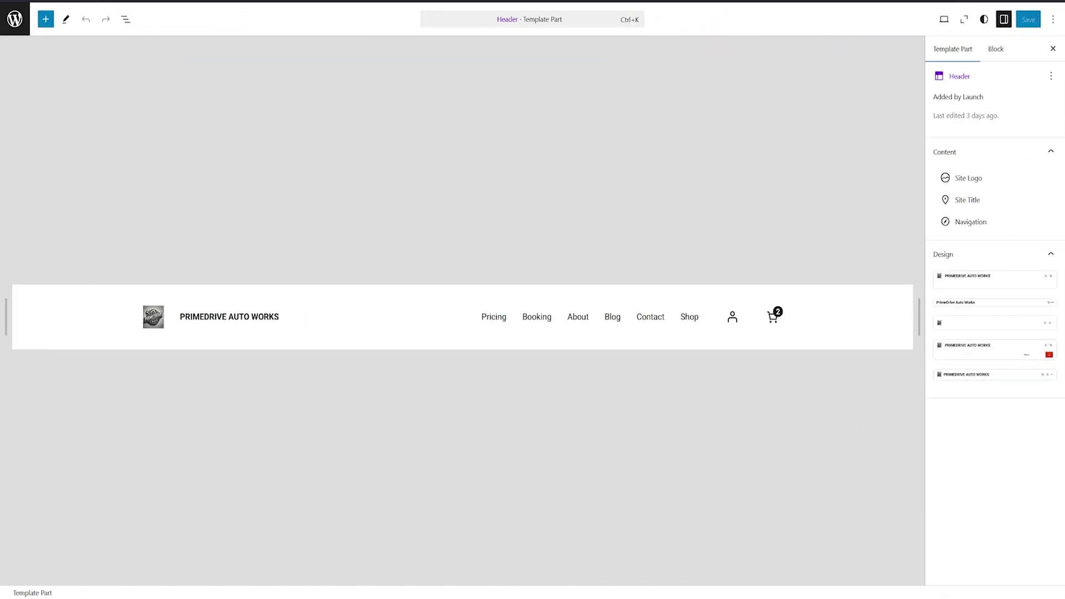
click(689, 317)
click(693, 317)
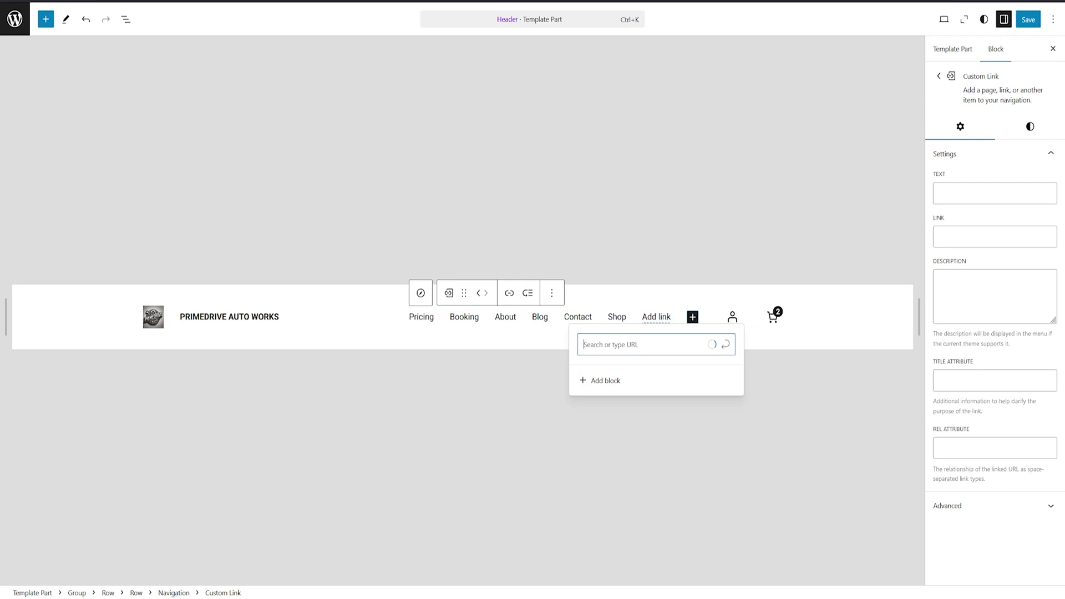
text(s)
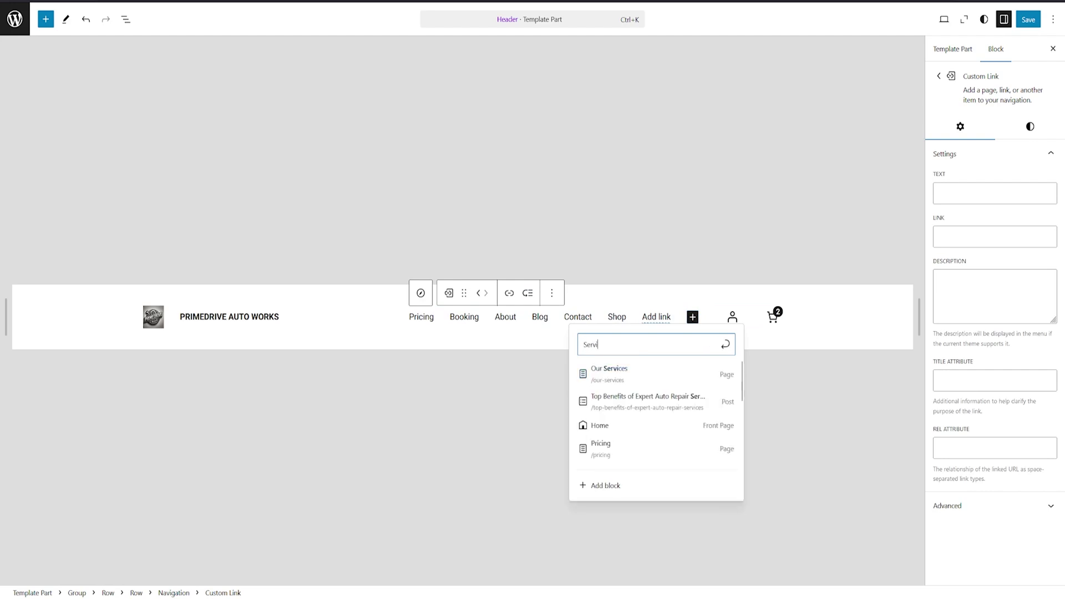
key(Down)
key(Return)
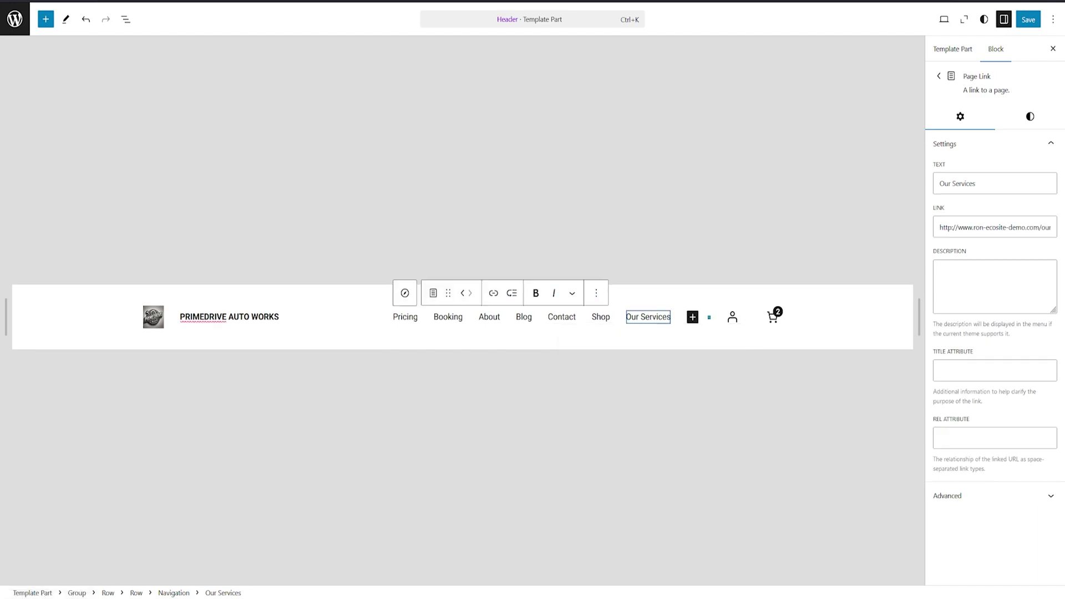
- Move the Our Services link to the first place in the header navigation, before Pricing
click(462, 293)
click(463, 293)
key(ctrl+alt+shift+t)
key(ctrl+alt+shift+t)
key(ctrl+alt+shift+t)
key(ctrl+alt+shift+t)
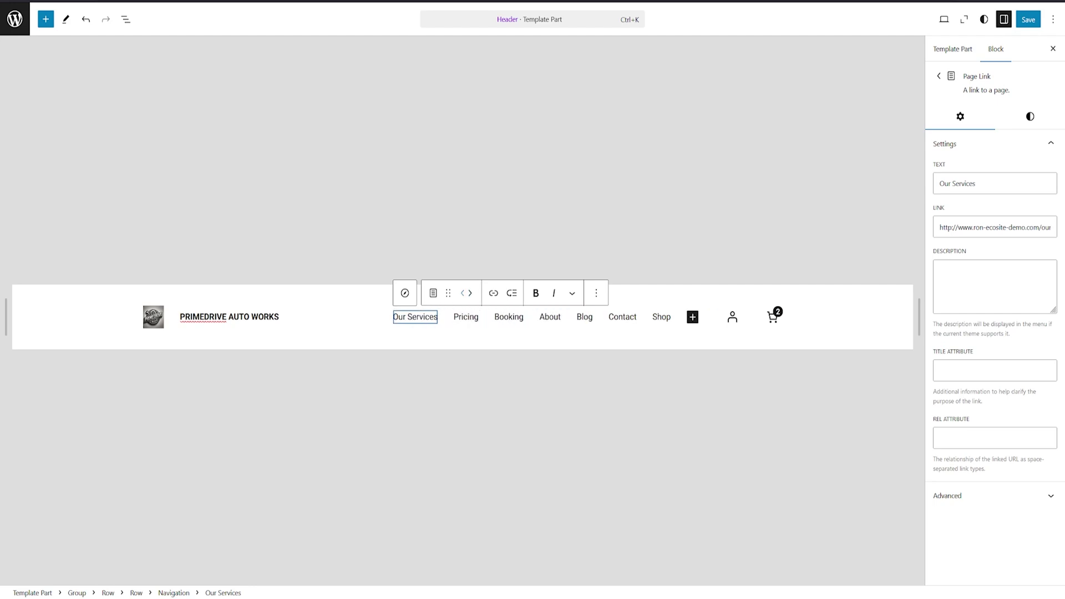
- Save the header and open the Our Services page from the live site's navigation
click(1028, 20)
click(1028, 19)
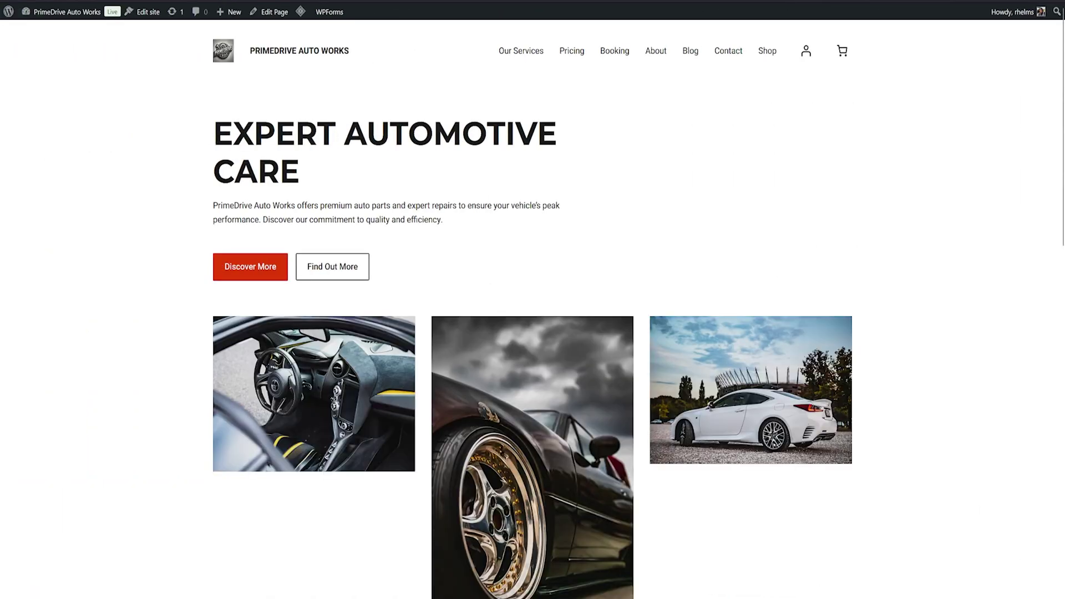
click(520, 50)
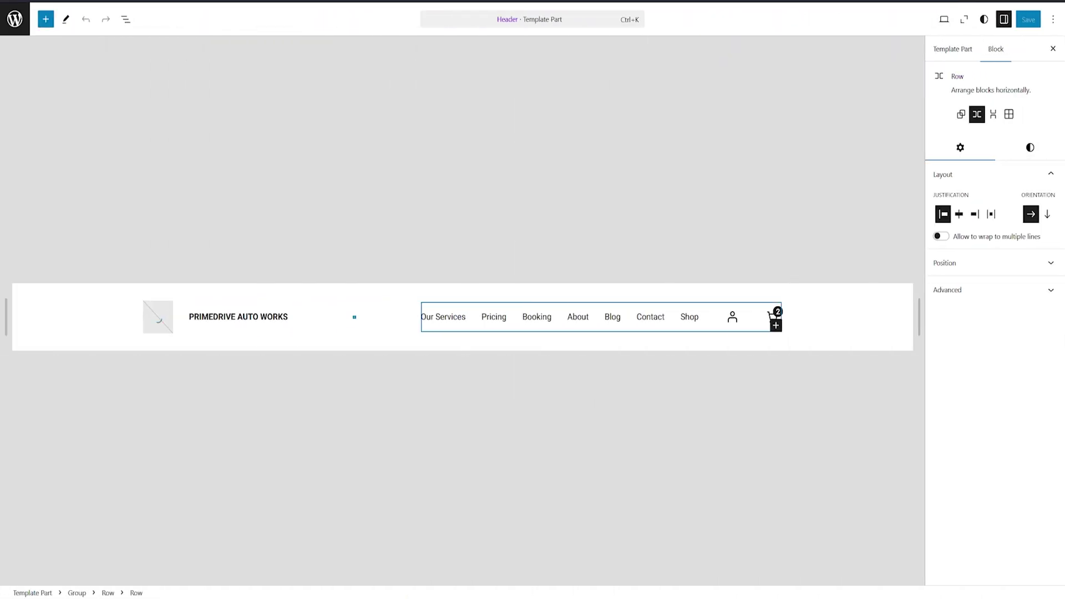
- Try several header designs, apply the one with only the logo and inline page links, and save the header
click(333, 317)
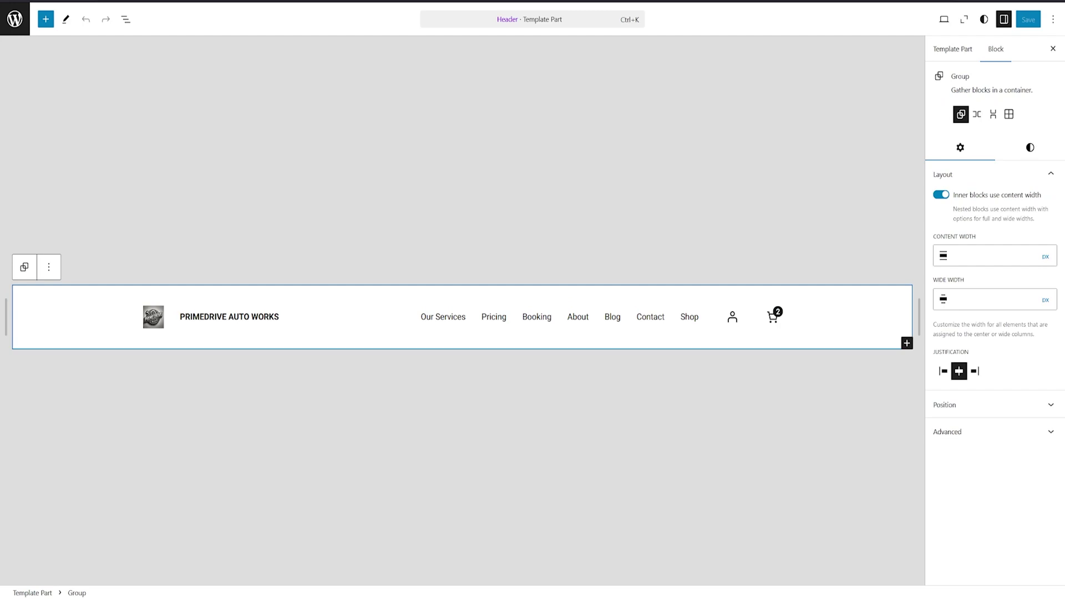
click(952, 49)
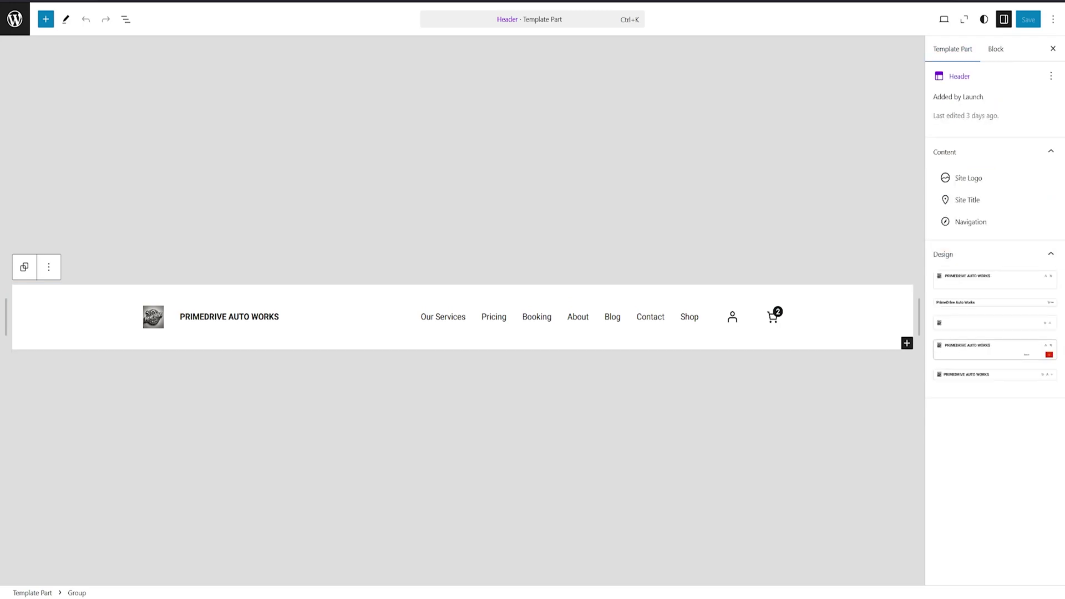
click(995, 349)
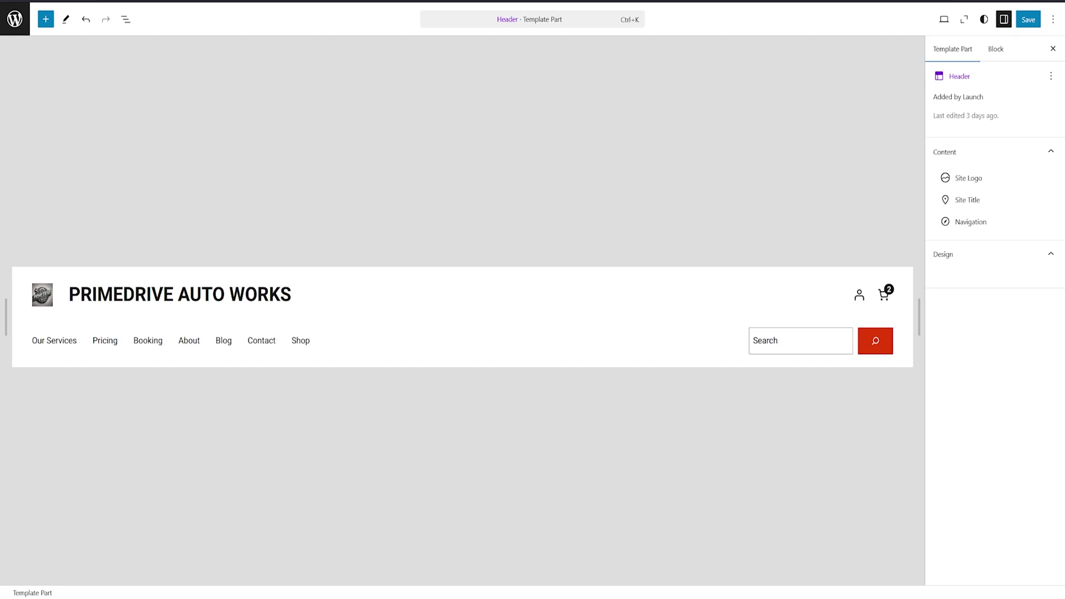
click(995, 377)
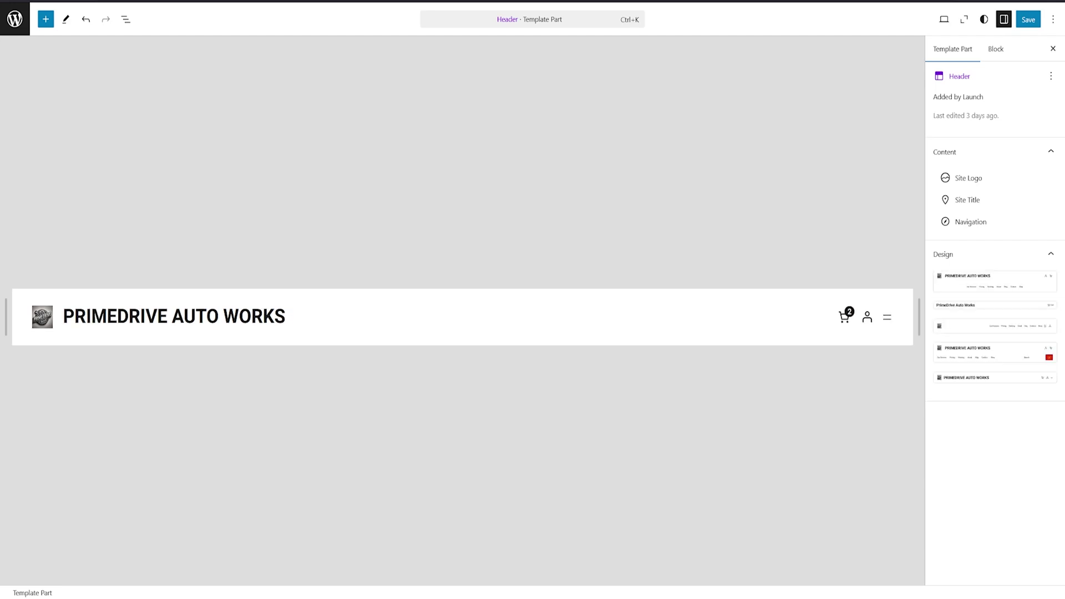
click(995, 281)
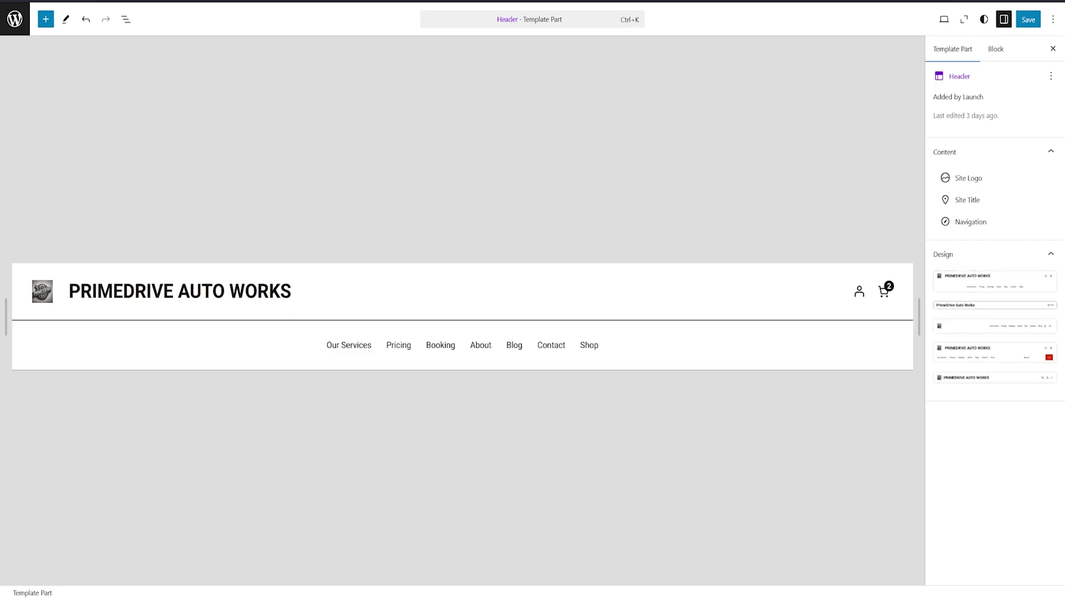
click(995, 326)
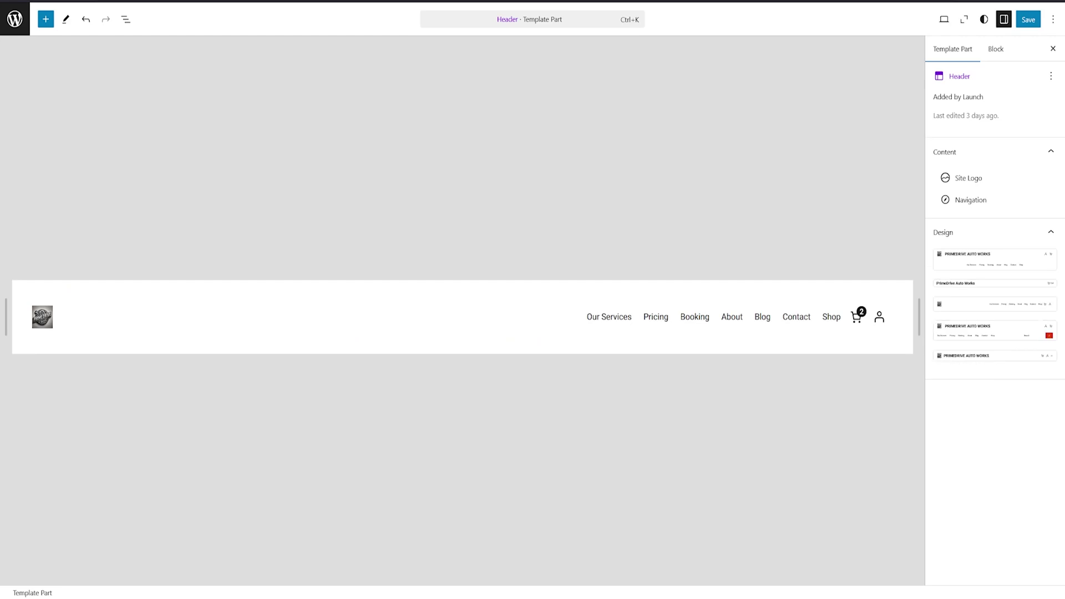
click(1029, 20)
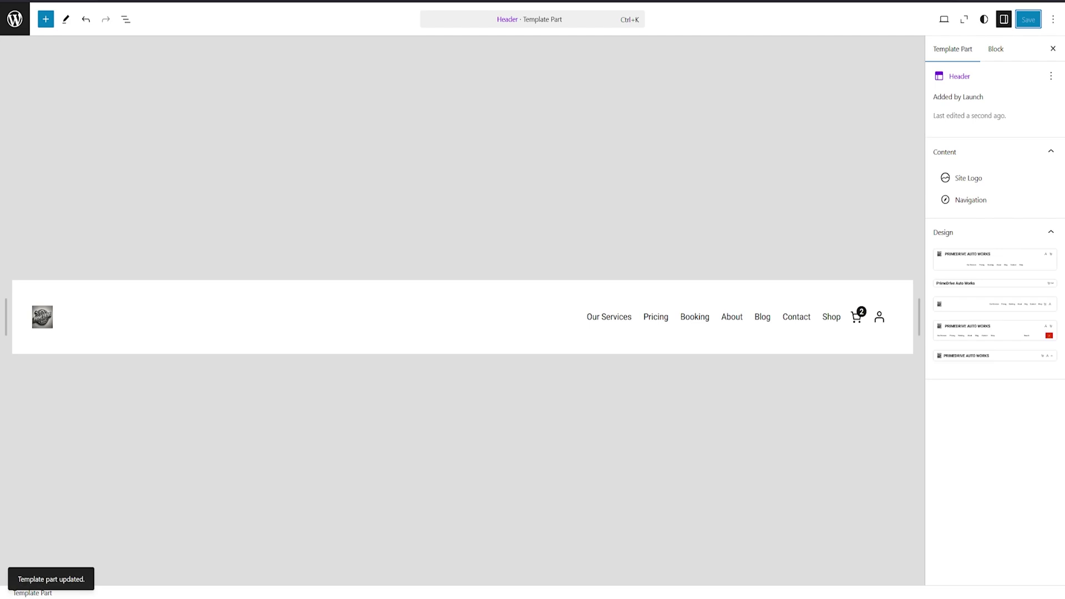
- Delete the Mini-Cart block from the header
click(856, 317)
click(854, 286)
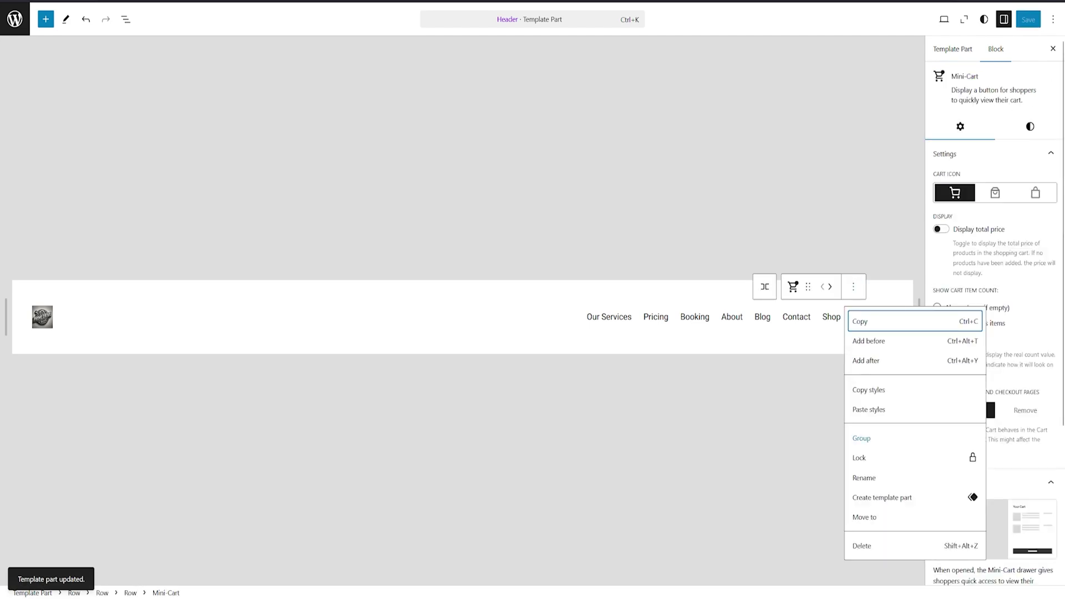
key(shift+alt+z)
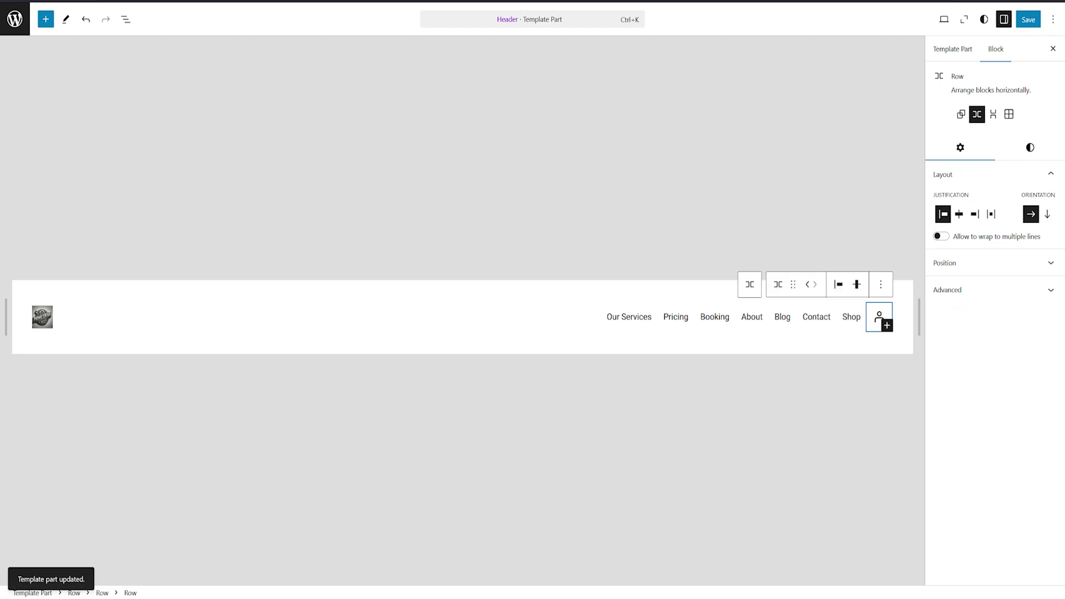
- Delete the Booking link from the header navigation and save the header
click(728, 317)
click(687, 317)
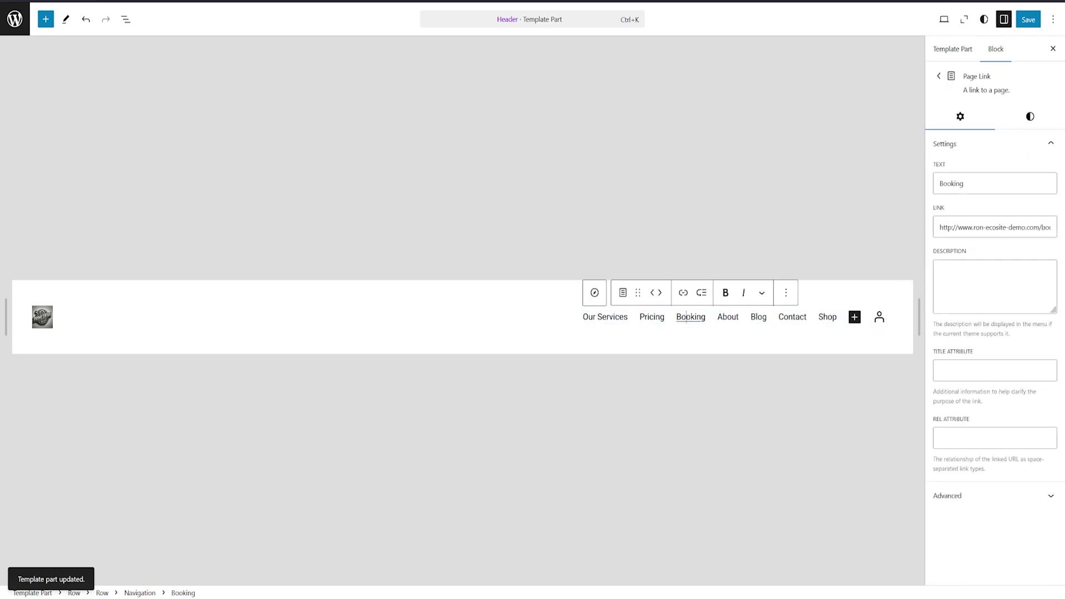
click(786, 292)
key(shift+alt+z)
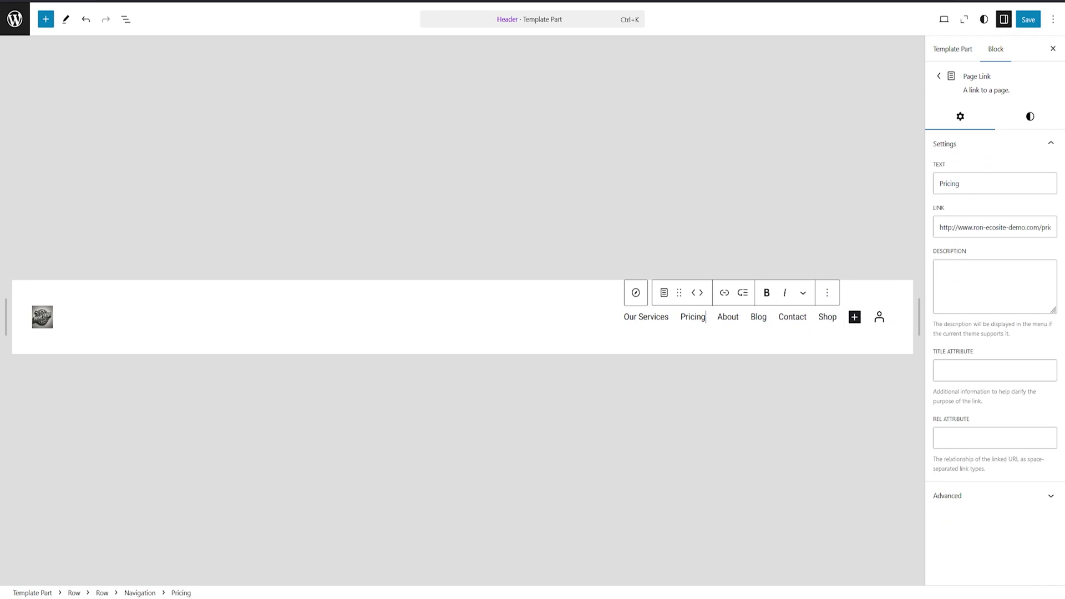
click(1028, 19)
click(1027, 19)
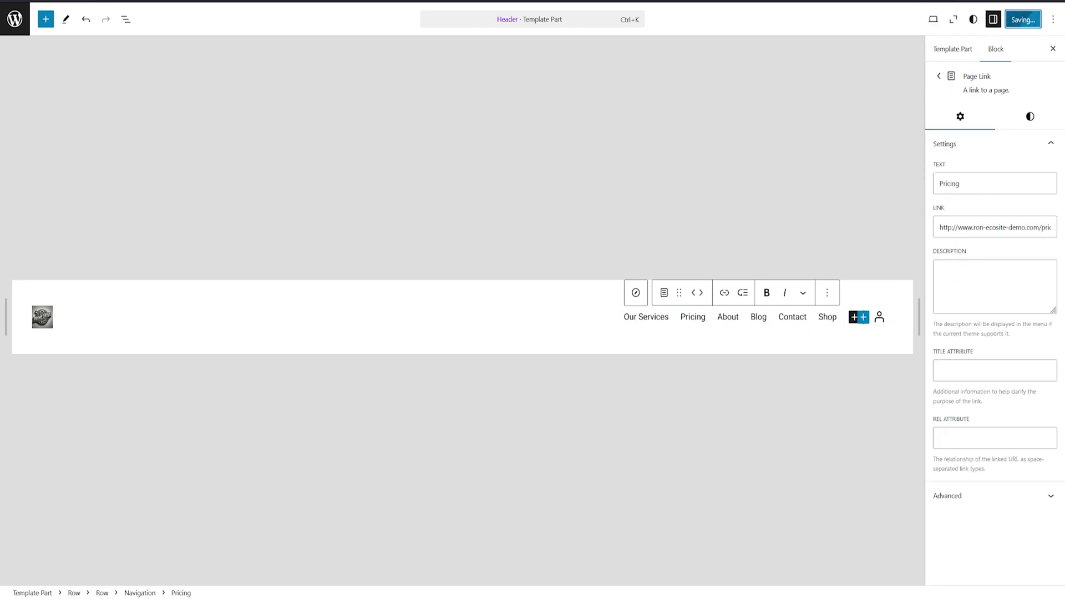